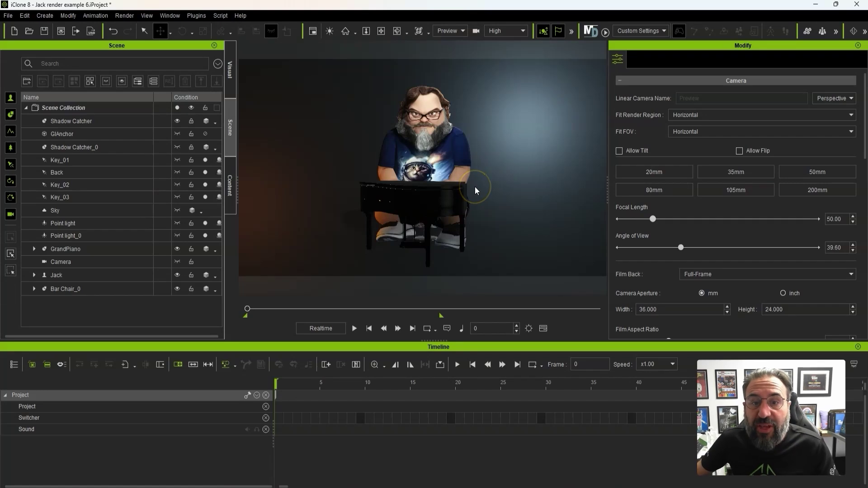
Step: Select the Jack character and examine him seated at the piano from several angles
right_click_drag(466, 188, 372, 146)
left_click(431, 165)
right_click_drag(482, 189, 524, 161)
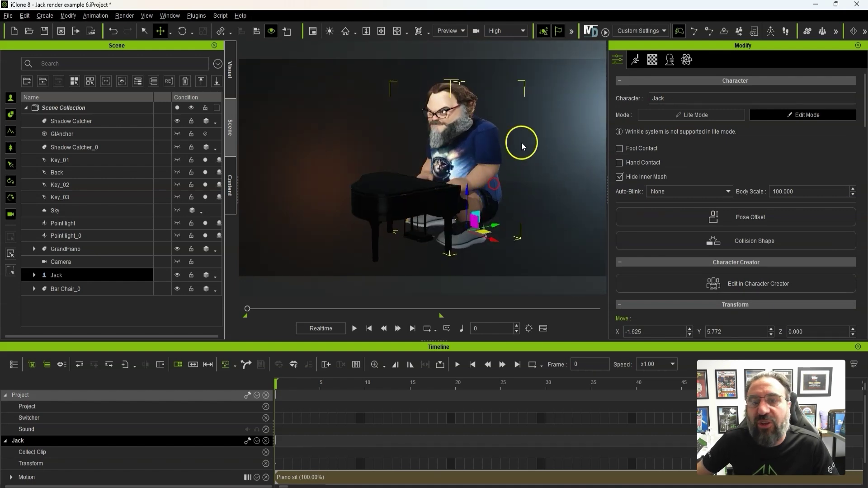
right_click_drag(385, 175, 473, 316)
left_click(458, 365)
left_click(460, 368)
left_click(473, 365)
scroll(506, 147, "up", 3)
scroll(506, 147, "down", 3)
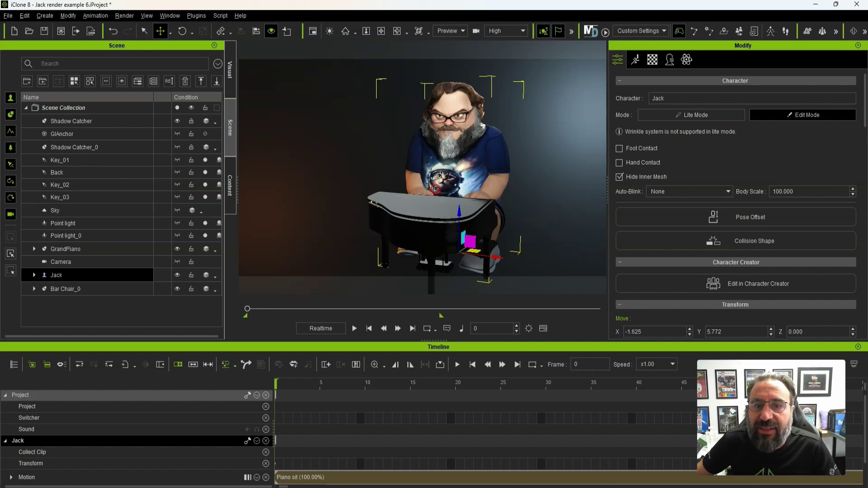
right_click_drag(441, 191, 447, 182)
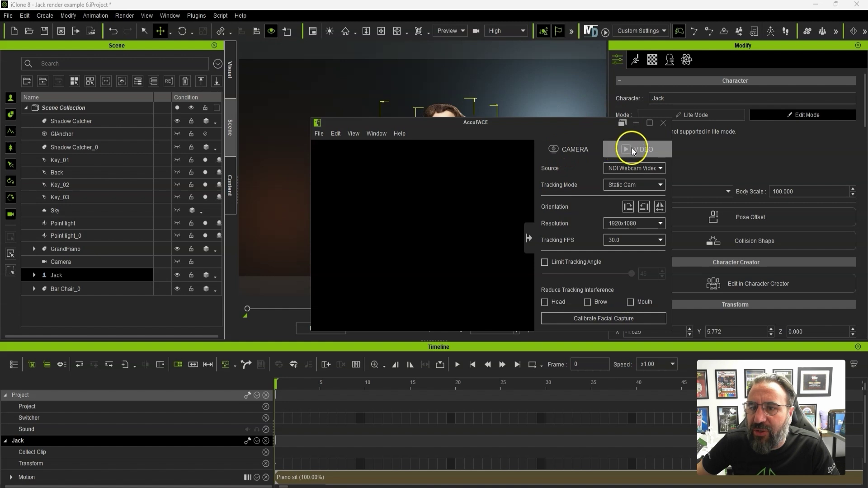
Step: Set the AccuFACE camera source to the Microsoft LifeCam
left_click(634, 168)
left_click(632, 206)
left_click(570, 169)
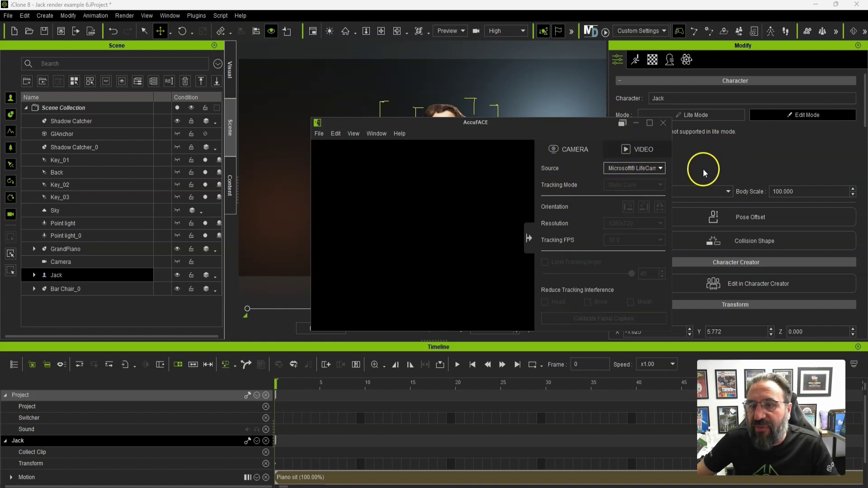
Step: Switch AccuFACE to video capture and load the recorded face clip ending in "aches song.mp4"
left_click(652, 151)
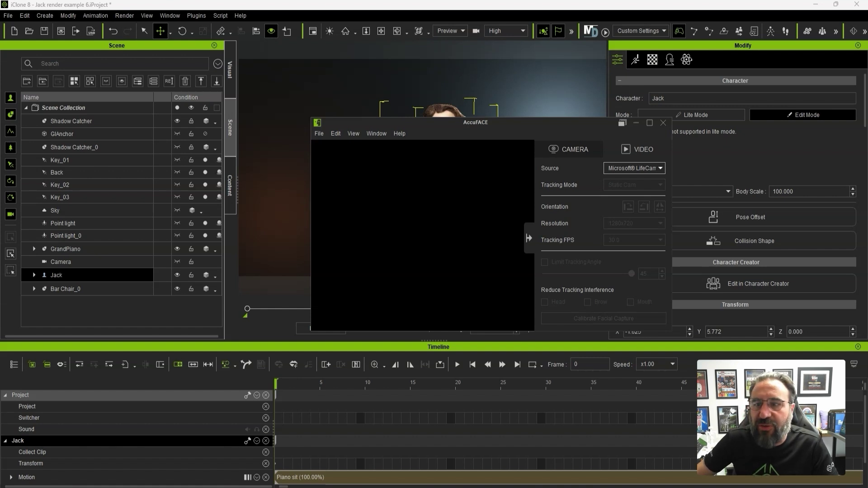
left_click(415, 293)
left_click(414, 293)
Step: Enlarge the AccuFACE window and reposition it so the video and all its tracking settings are visible
left_click_drag(507, 101, 494, 129)
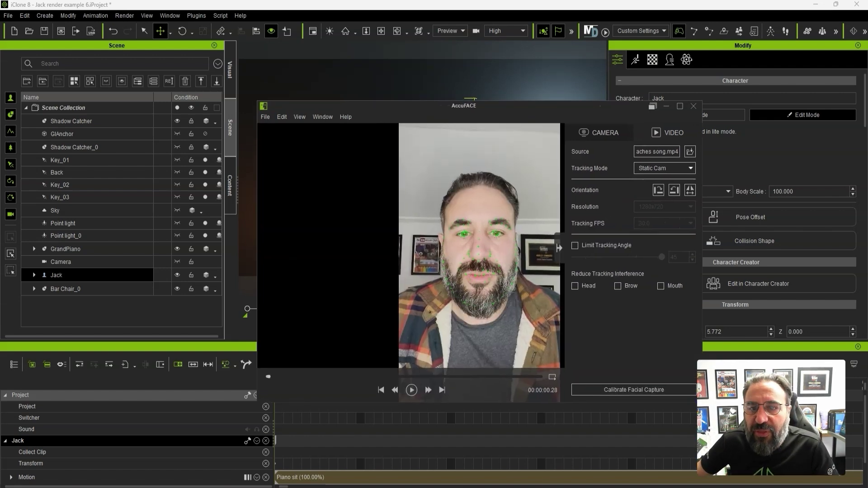
left_click_drag(699, 401, 719, 413)
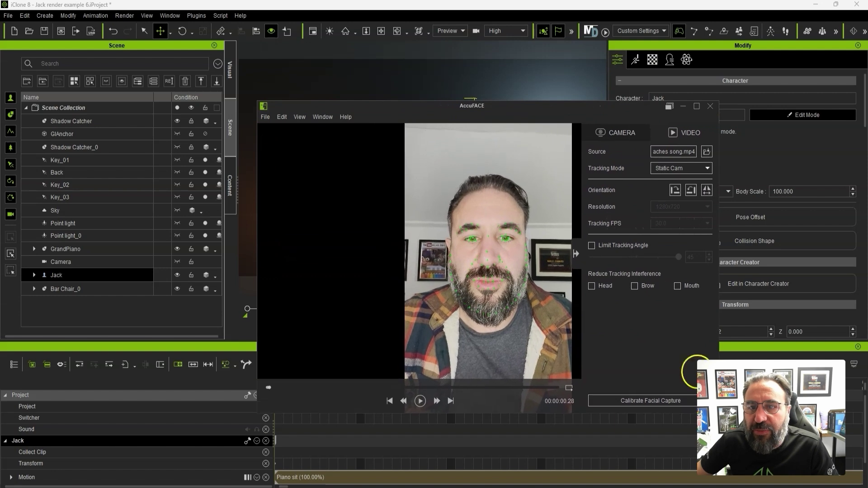
left_click_drag(502, 97, 502, 109)
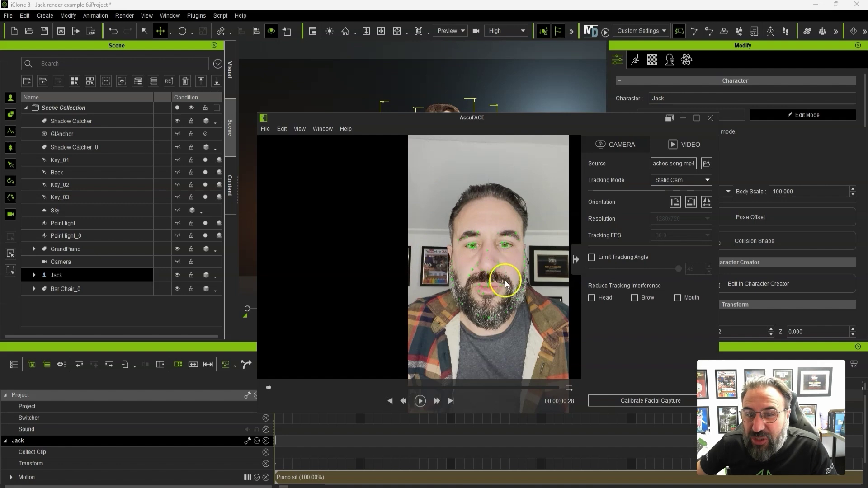
left_click_drag(530, 118, 495, 93)
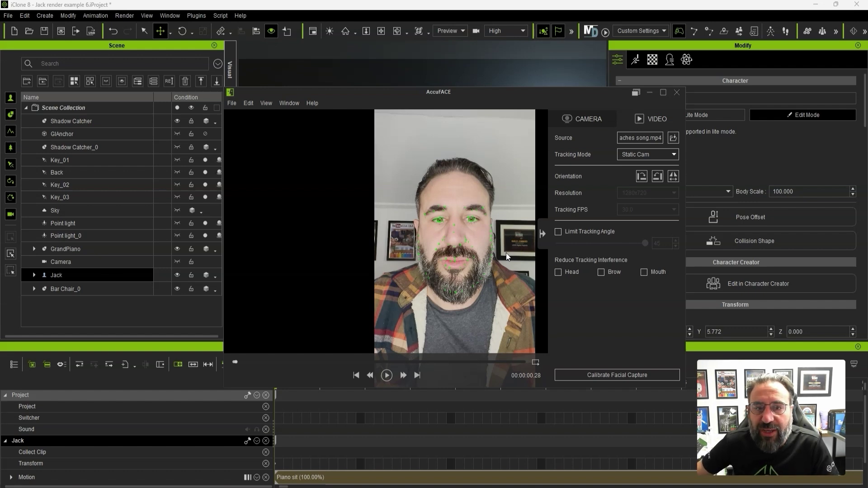
left_click_drag(590, 93, 592, 87)
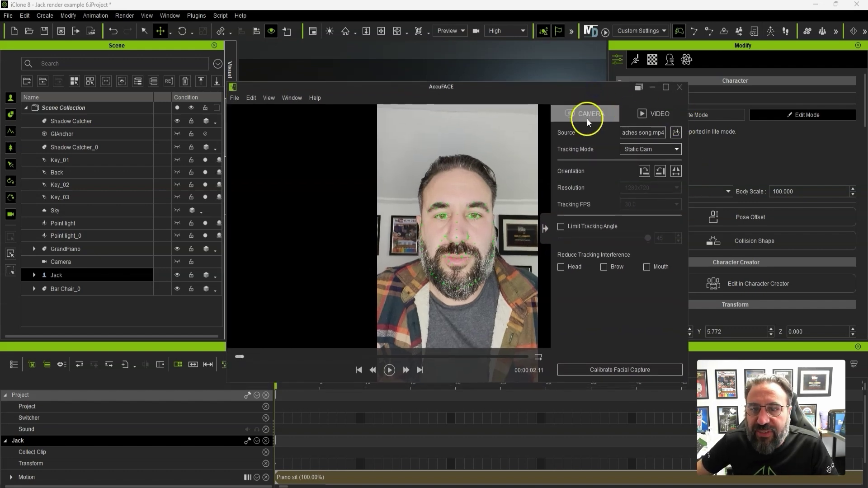
Step: Reduce tracking interference for Head, Brow and Mouth, and keep the tracking mode on Static Cam
left_click(562, 268)
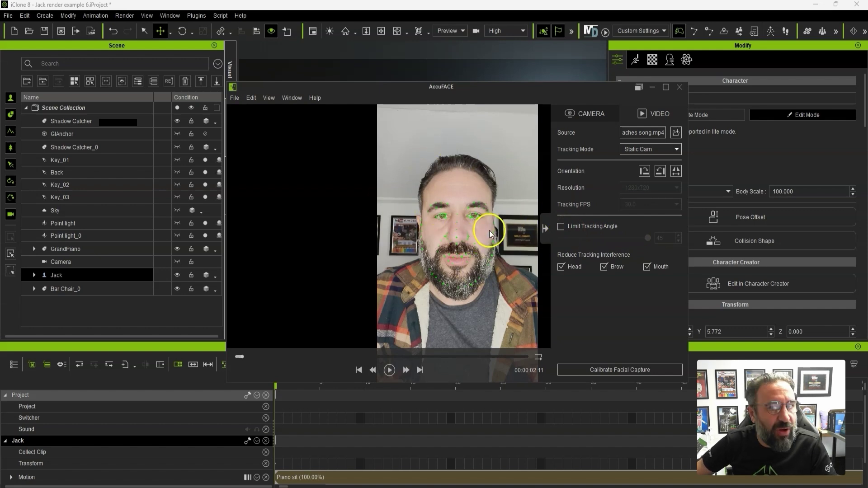
left_click(670, 149)
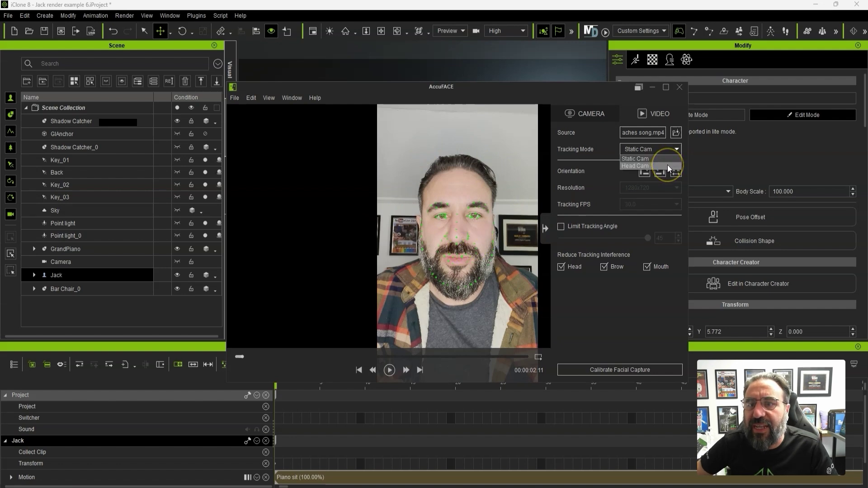
left_click(668, 158)
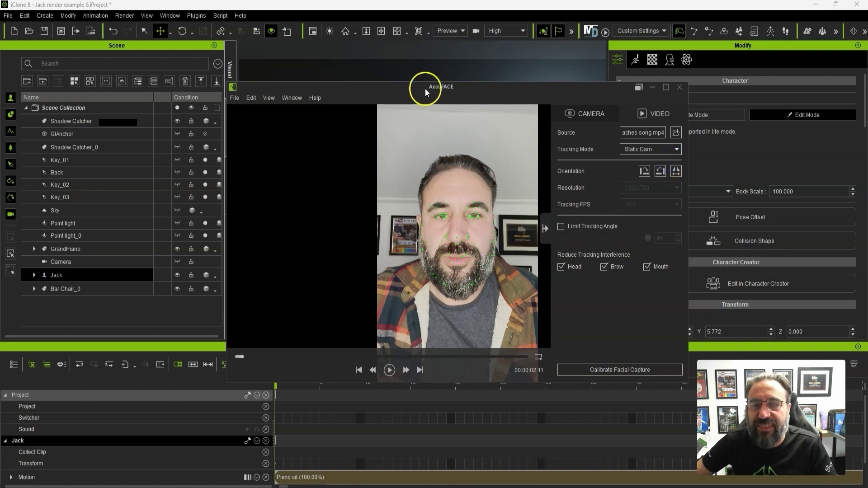
left_click(484, 165)
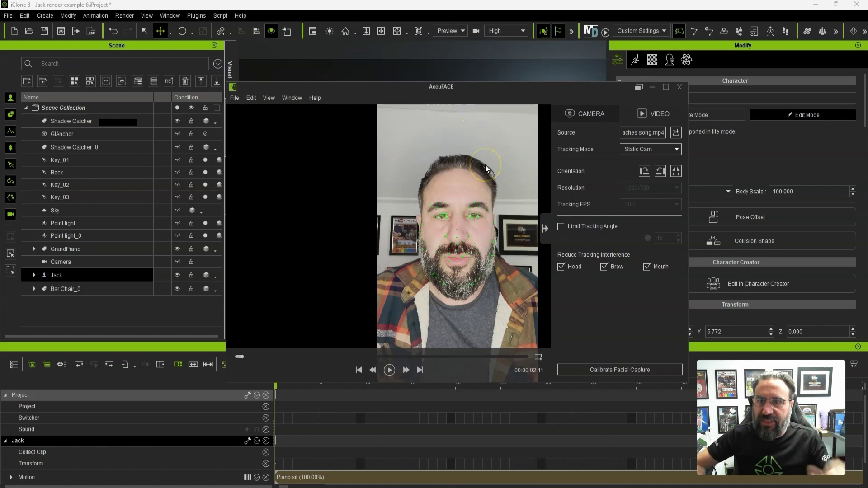
Step: Start the facial capture calibration and set the Neutral Face expression from the video frame with a relaxed face
left_click(618, 371)
left_click_drag(448, 125, 642, 115)
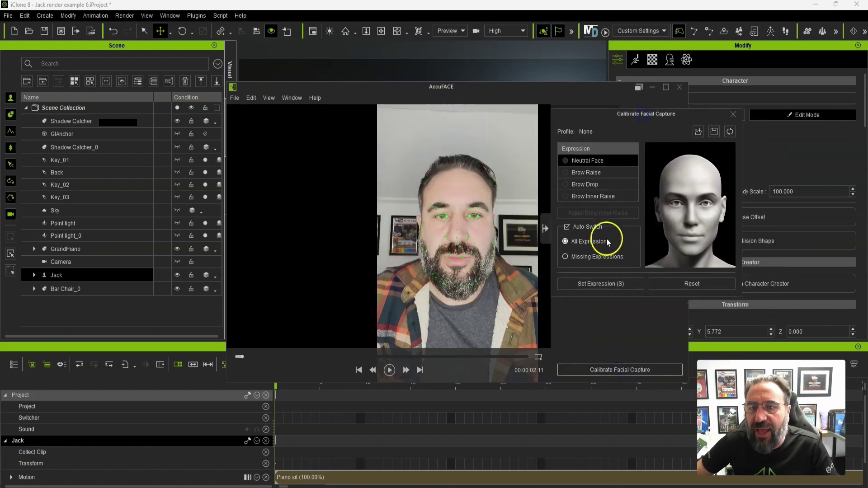
left_click(240, 356)
mouse_move(242, 356)
left_mouse_down()
mouse_move(231, 355)
mouse_move(241, 360)
left_mouse_up()
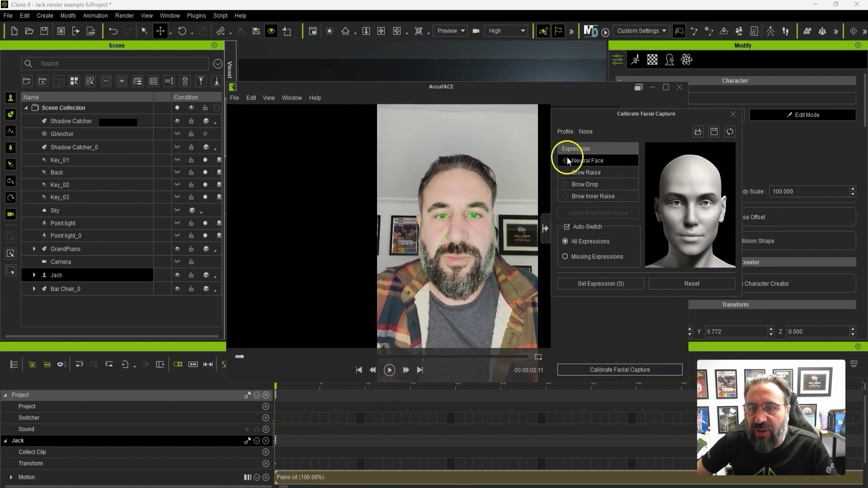
left_click(615, 286)
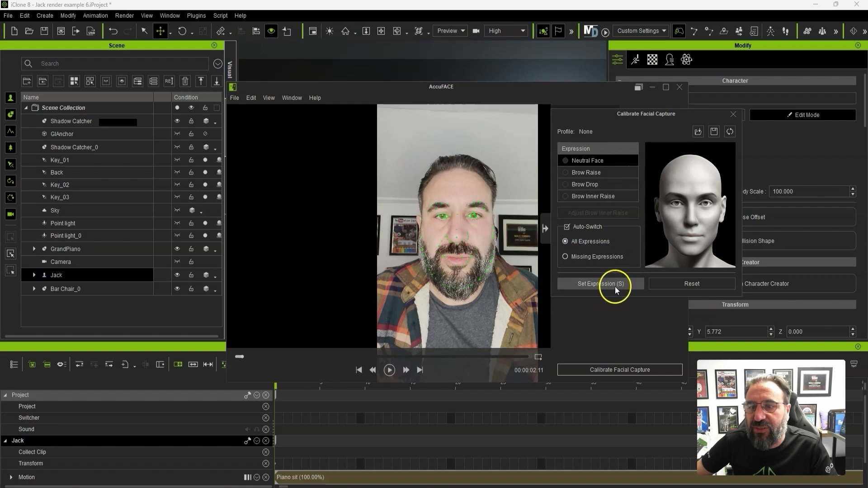
Step: Calibrate the Brow Raise, Brow Drop and Brow Inner Raise expressions from their matching video frames
left_click(314, 368)
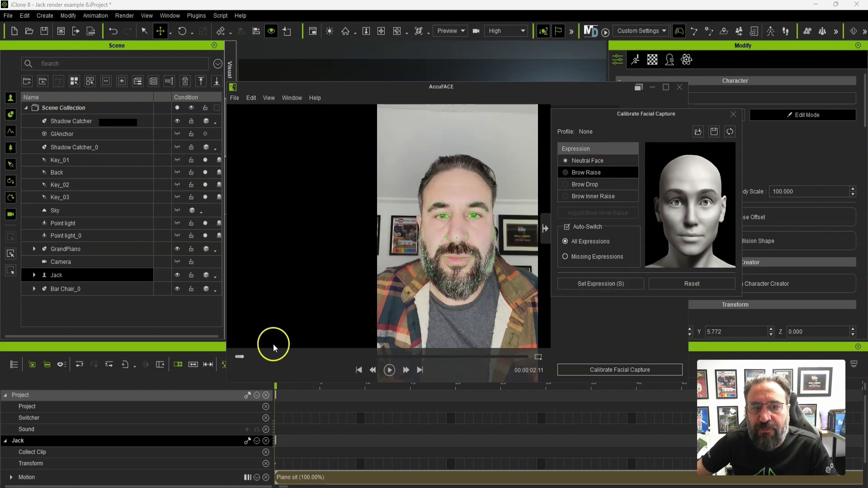
left_click_drag(245, 356, 266, 360)
left_click(613, 285)
key("s")
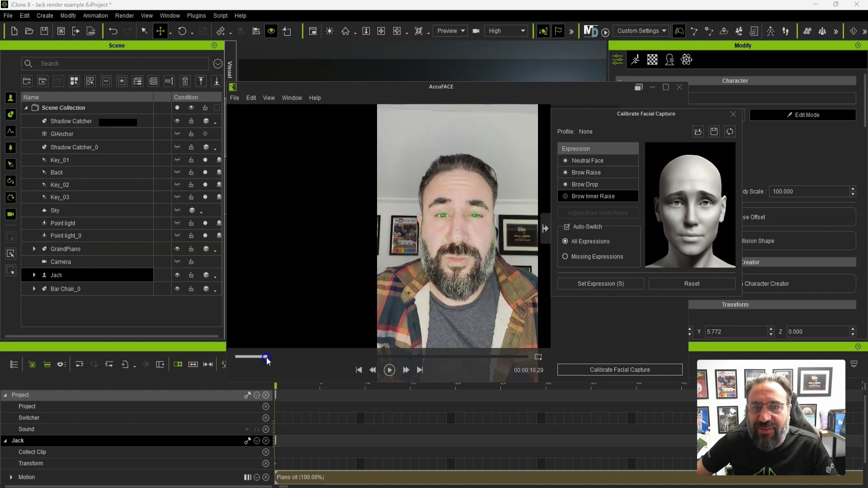
left_click(597, 284)
Step: Move the AccuFACE window off the iClone workspace and open Motion LIVE
left_click_drag(474, 90, 867, 81)
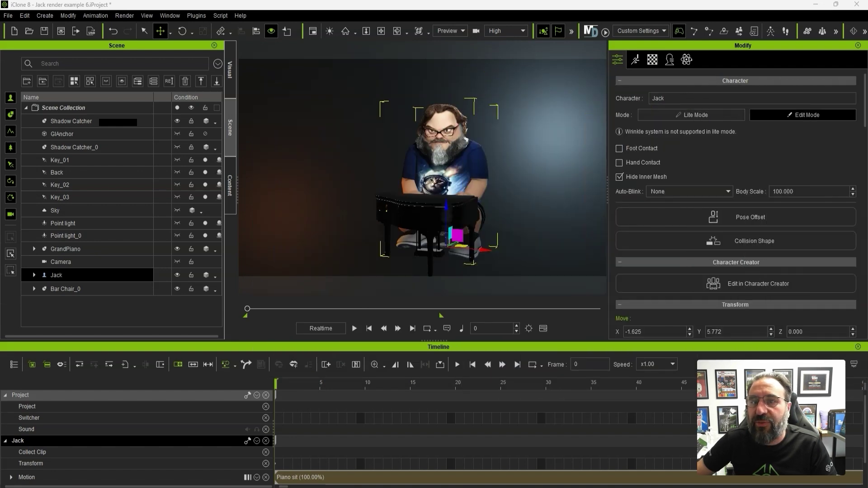
left_click(196, 16)
mouse_move(238, 90)
left_click(352, 91)
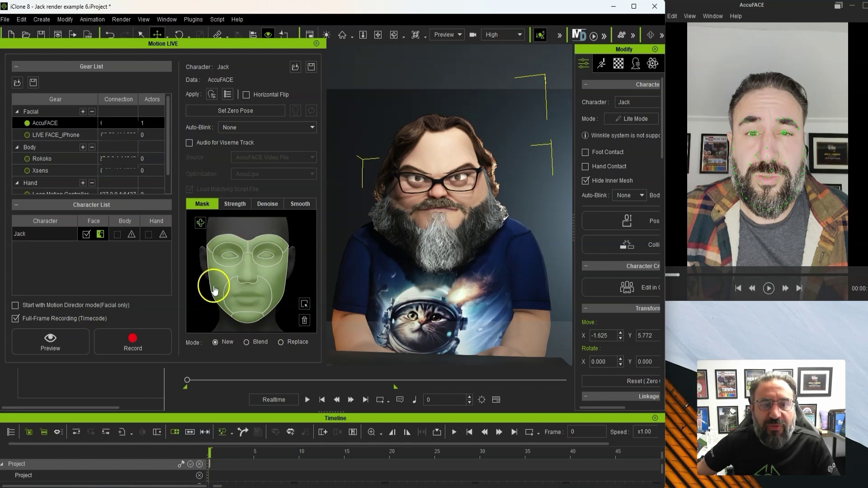
Step: Toggle one eye region in Jack's facial mask and activate Denoise for the AccuFACE data
left_click(230, 256)
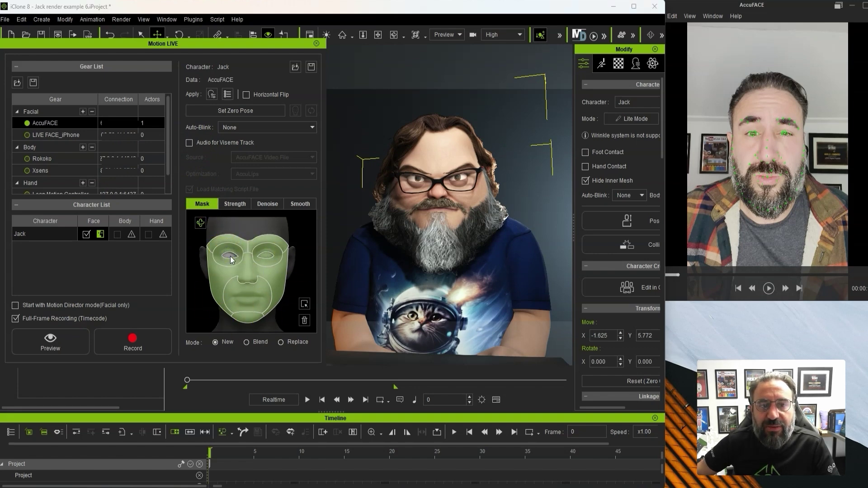
left_click(273, 206)
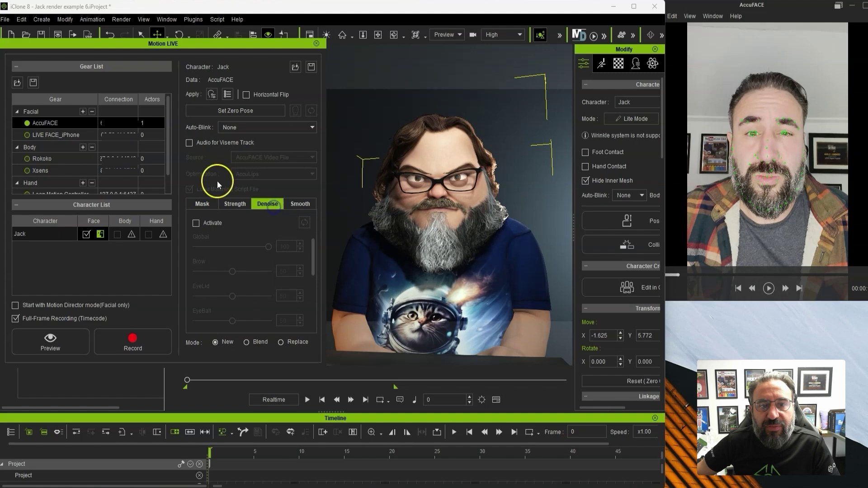
left_click(196, 223)
left_click_drag(312, 257, 326, 238)
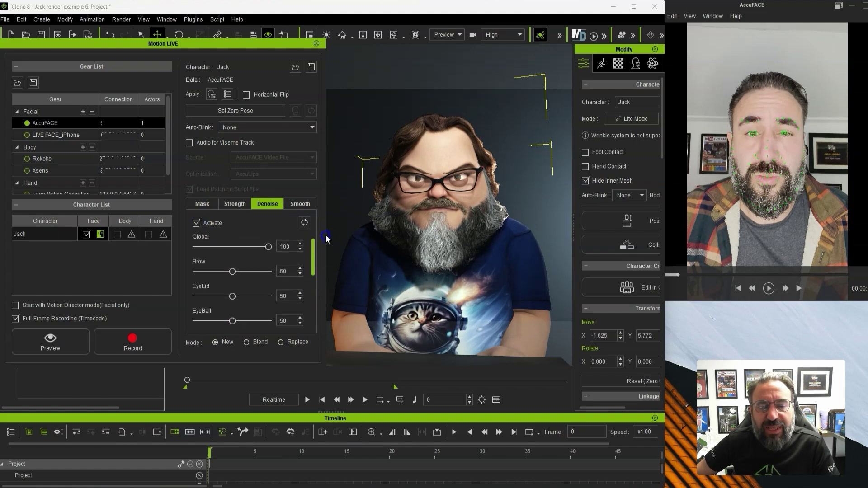
Step: Review the Smooth, Denoise and Strength settings for Jack's facial capture
left_click(293, 205)
left_click(270, 203)
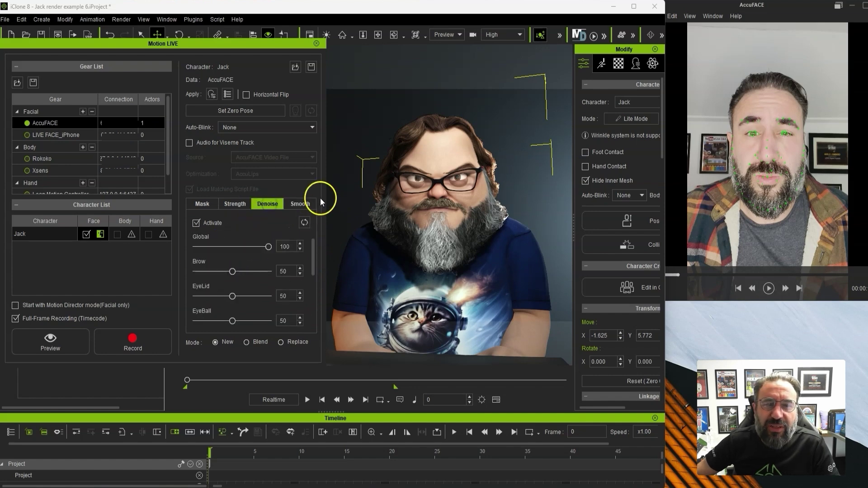
left_click(235, 203)
mouse_move(313, 248)
left_mouse_down()
mouse_move(321, 324)
mouse_move(316, 230)
left_mouse_up()
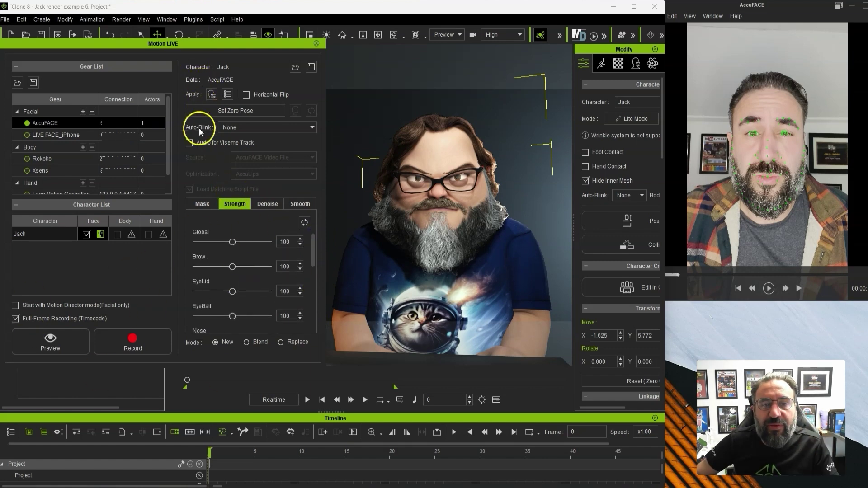
Step: Enable audio for the viseme track with AccuFACE Video File as source and AccuLips optimization, without loading a matching script file
left_click(194, 142)
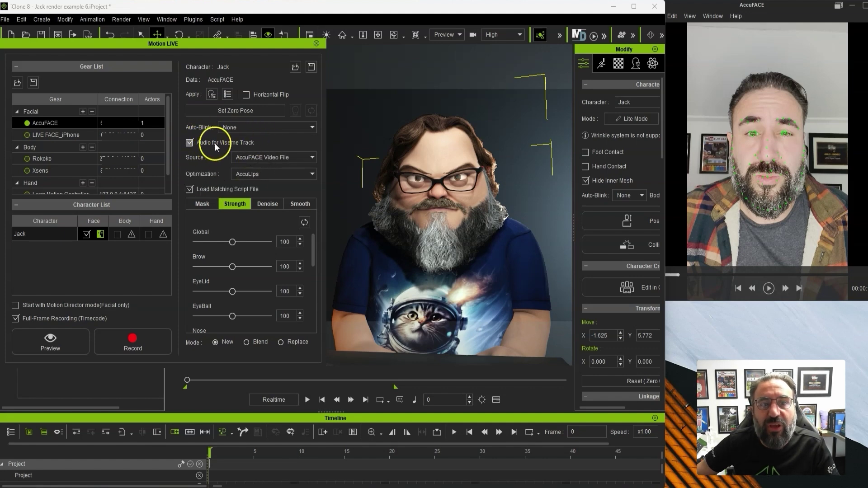
left_click(310, 157)
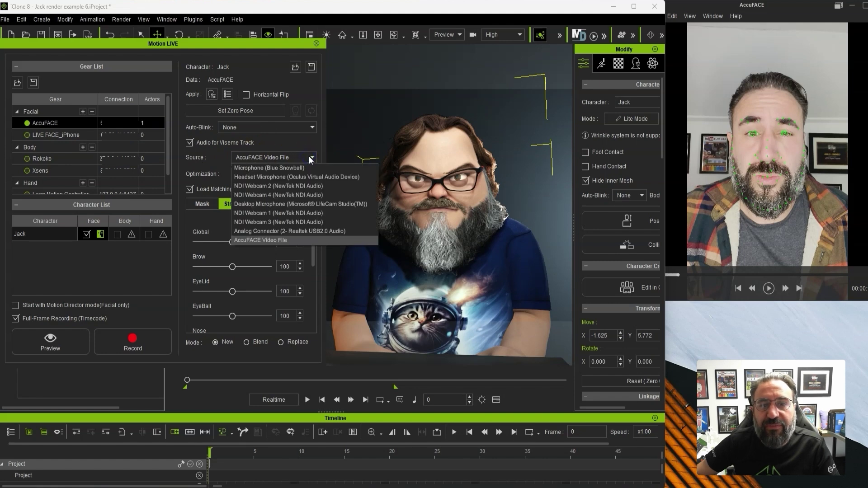
left_click(205, 162)
left_click(301, 176)
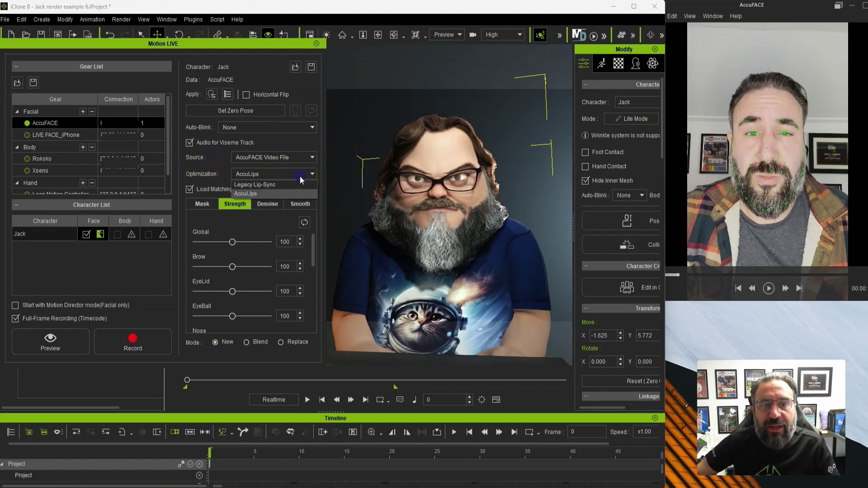
left_click(207, 168)
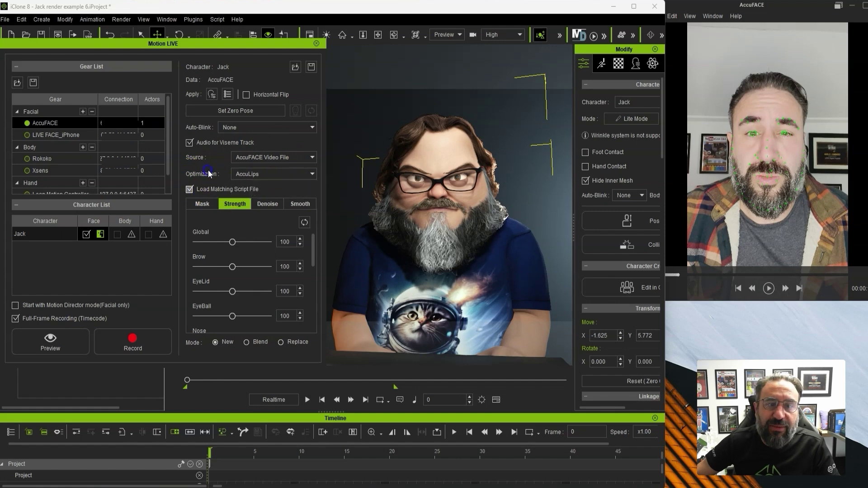
left_click(211, 189)
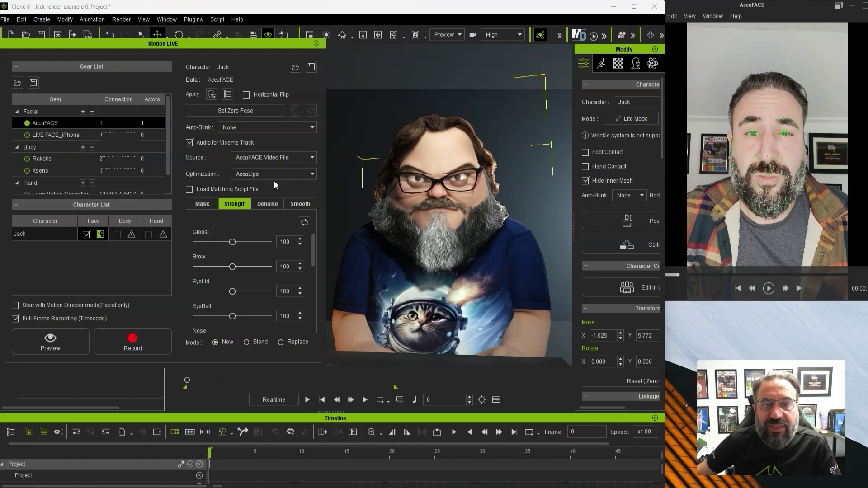
Step: Preview the facial capture on Jack, stop the preview and return the AccuFACE video to its start
left_click(50, 344)
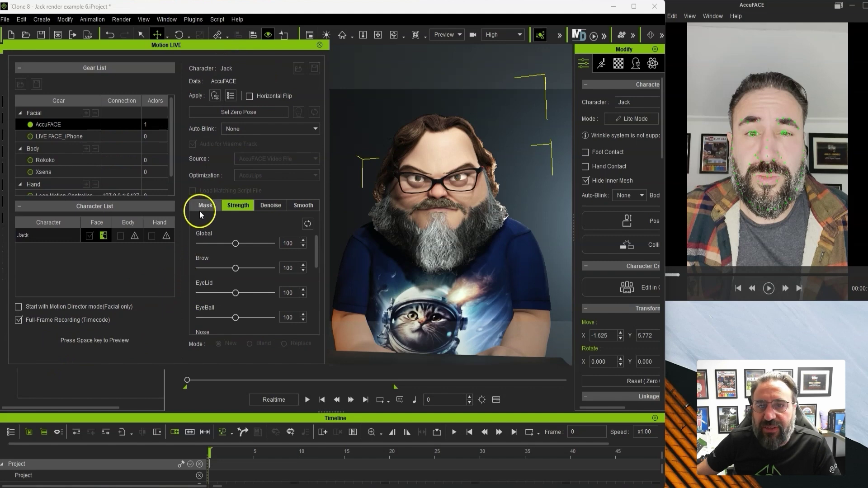
key("space")
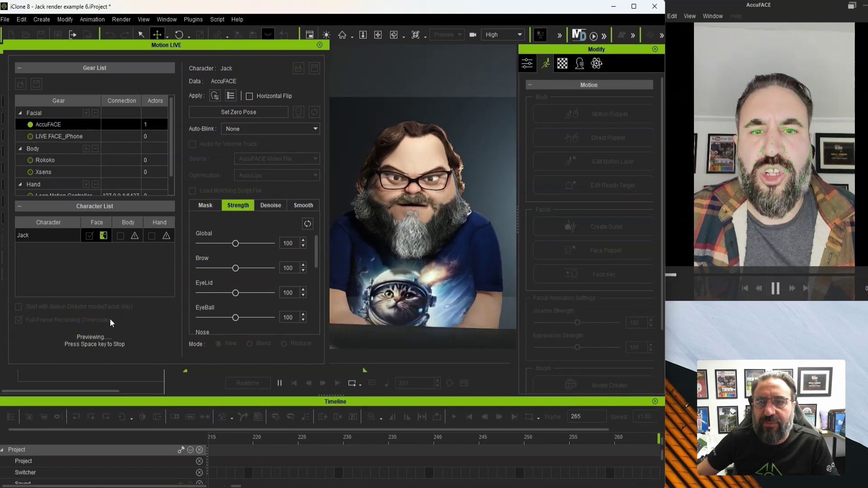
key("space")
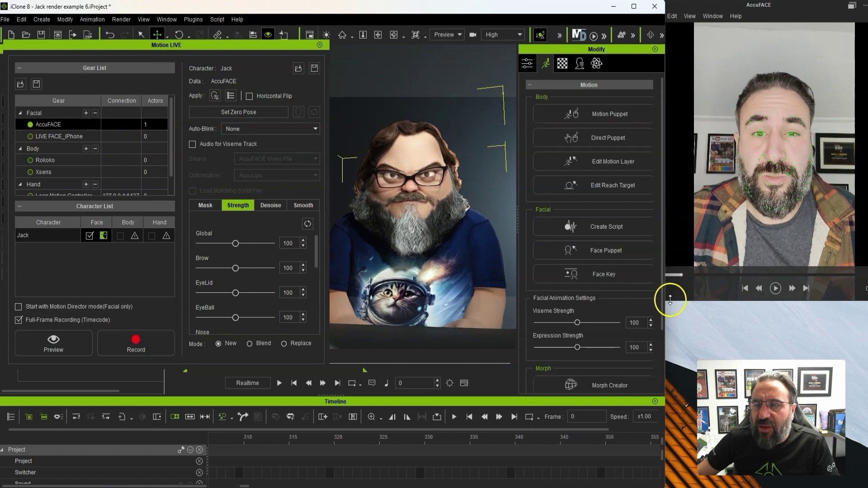
left_click(747, 288)
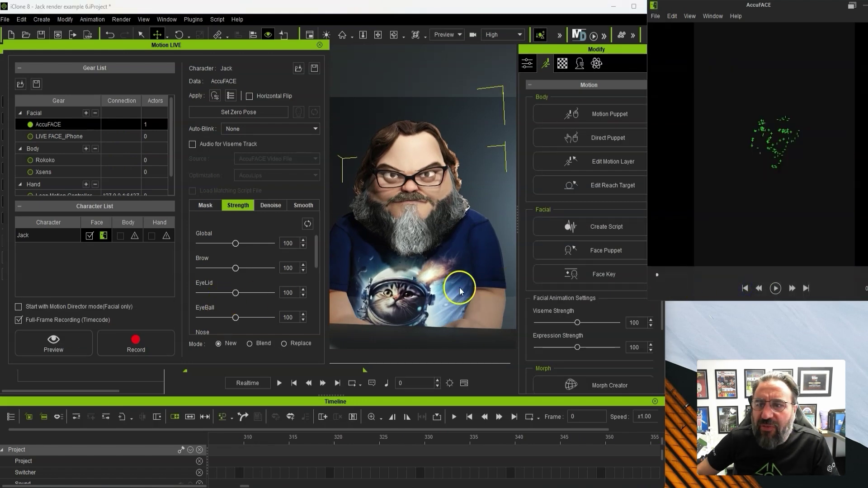
Step: Return the AccuFACE video and the timeline to the start, and review Jack's Strength and Denoise settings for each facial region
left_click(658, 274)
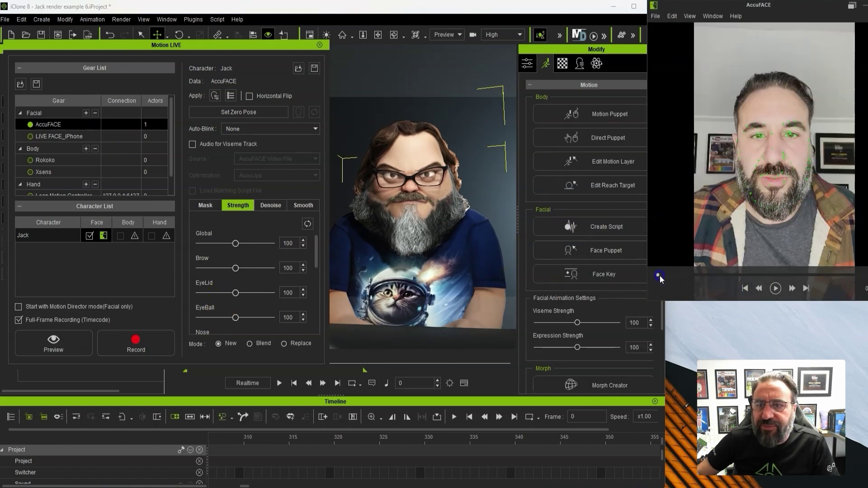
left_click(473, 419)
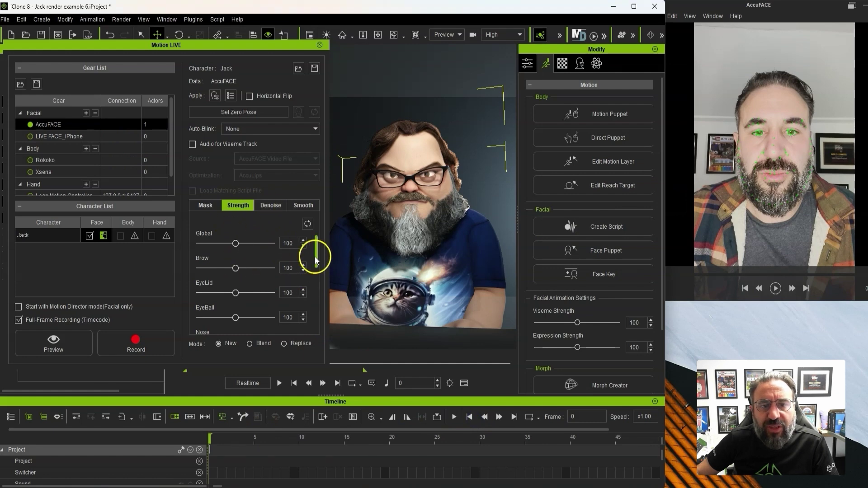
left_click(315, 277)
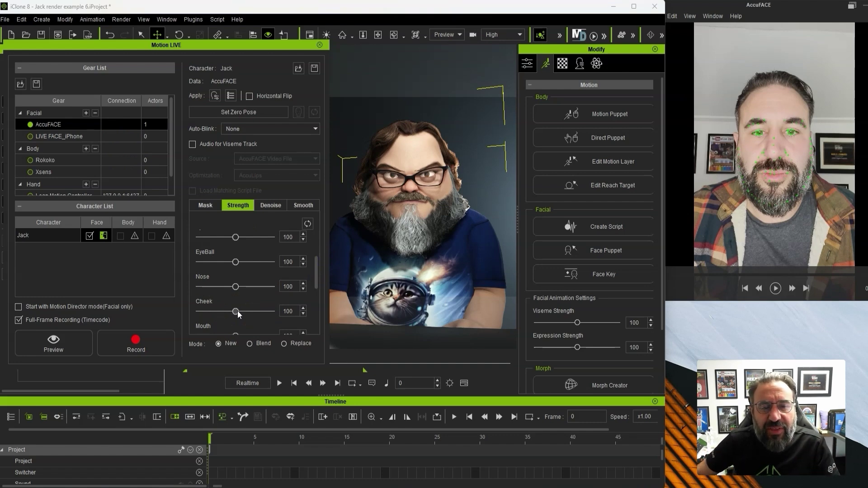
left_click(271, 206)
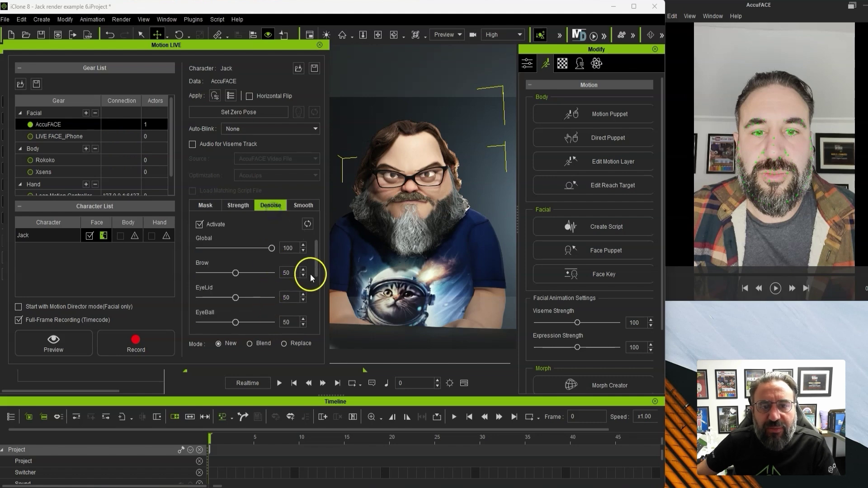
left_click_drag(316, 263, 322, 240)
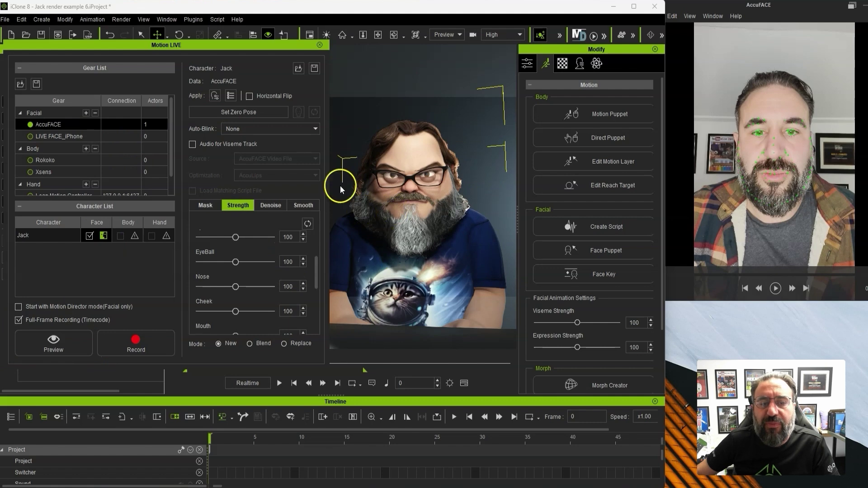
left_click_drag(317, 277, 315, 254)
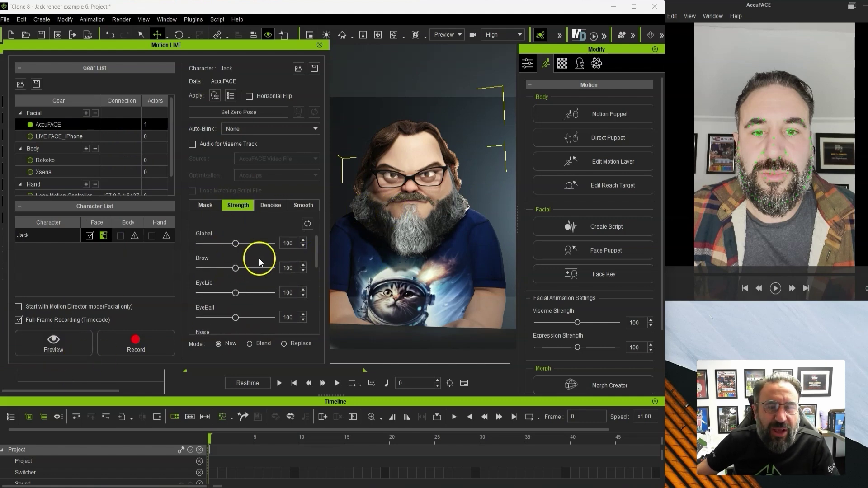
left_click_drag(322, 252, 316, 307)
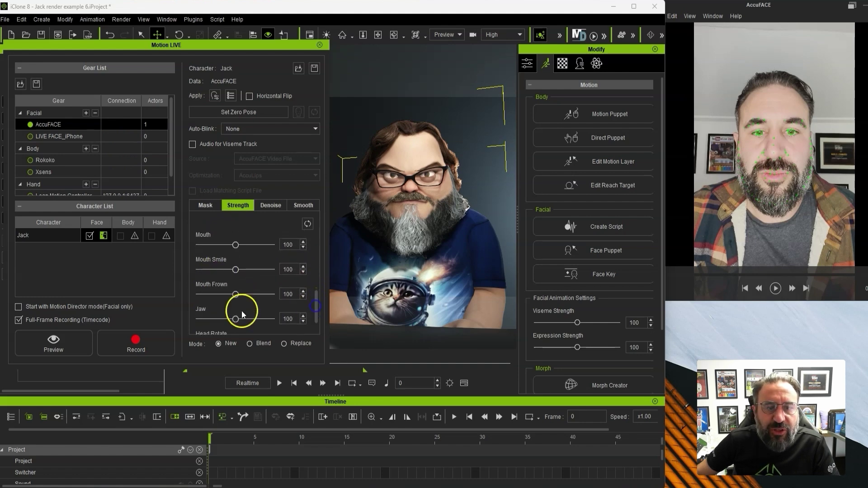
scroll(275, 322, "down", 1)
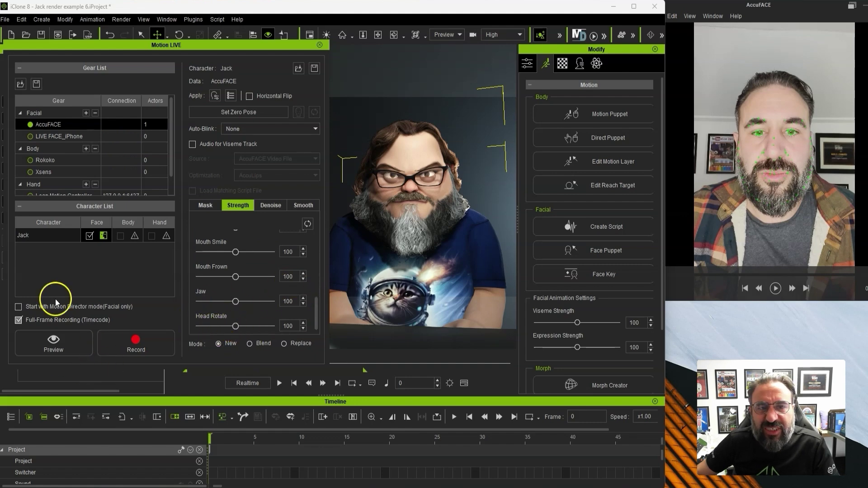
Step: While previewing the capture on Jack, set Strength to Cheek 19, Mouth 104, Mouth Smile 84, Mouth Frown 86 and Jaw 127, and adjust Nose
left_click(75, 344)
scroll(245, 310, "up", 5)
left_click_drag(237, 287, 215, 288)
left_click_drag(315, 285, 315, 295)
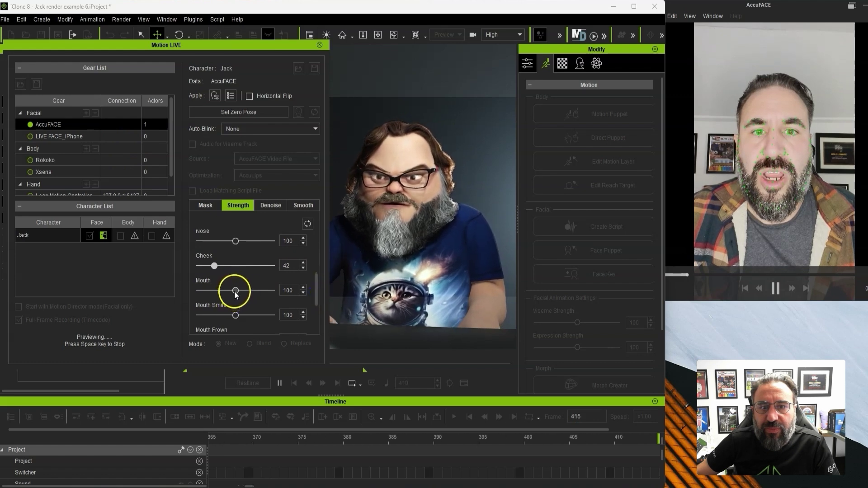
left_click_drag(235, 294, 237, 295)
left_click_drag(316, 295, 319, 313)
left_click_drag(222, 319, 271, 328)
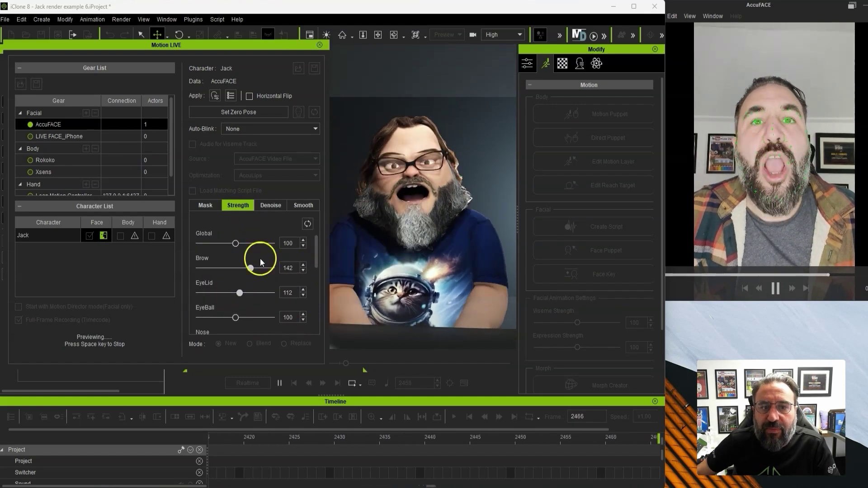
left_click_drag(235, 317, 269, 316)
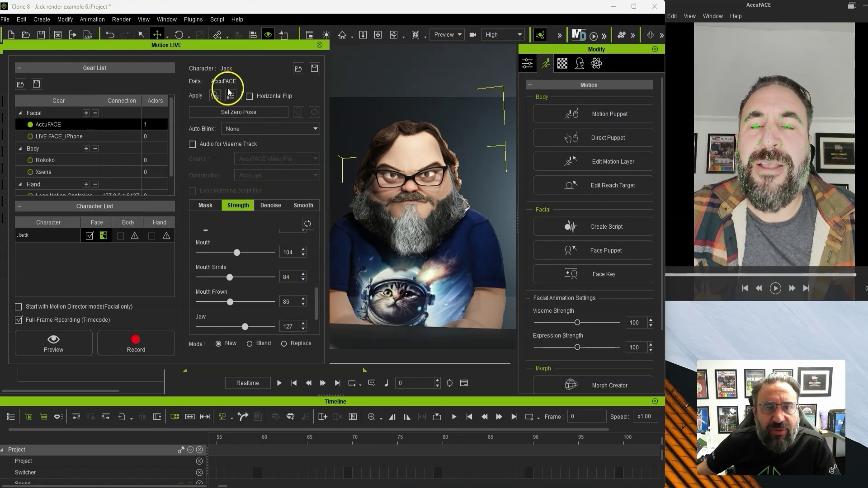
Step: Turn on the auxiliary light and set the viewport render quality to Medium
left_click(327, 35)
left_click(459, 35)
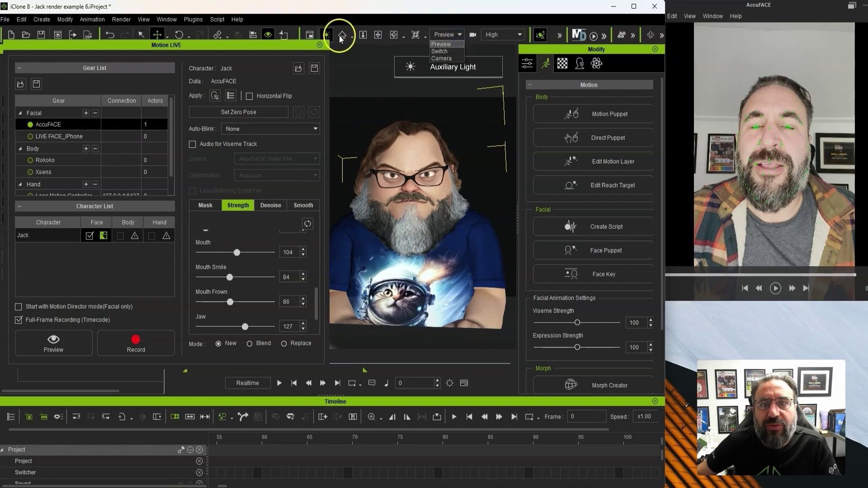
left_click(520, 35)
left_click(515, 48)
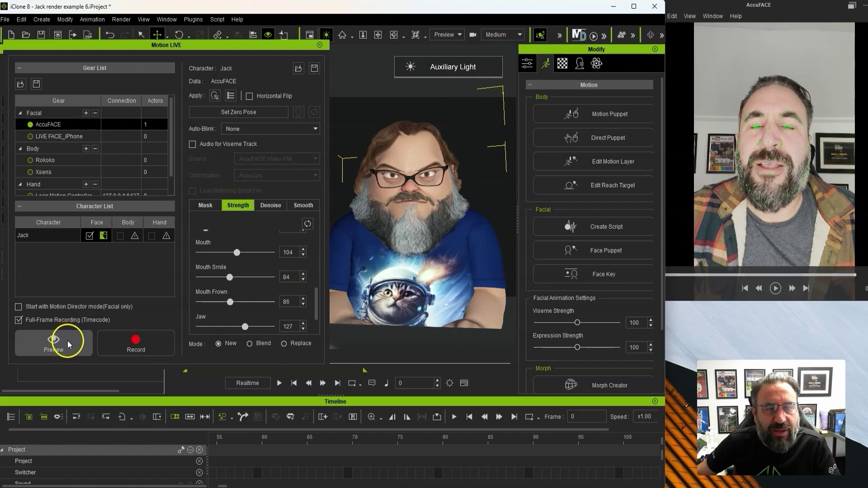
Step: Rewind the timeline and AccuFACE video, preview the capture on Jack, and set the Mouth strength to 99 before stopping the preview
left_click(293, 384)
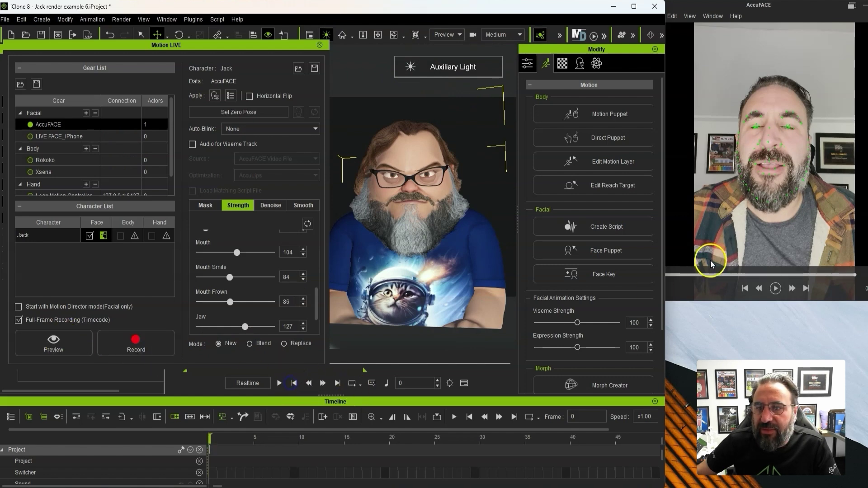
left_click(745, 288)
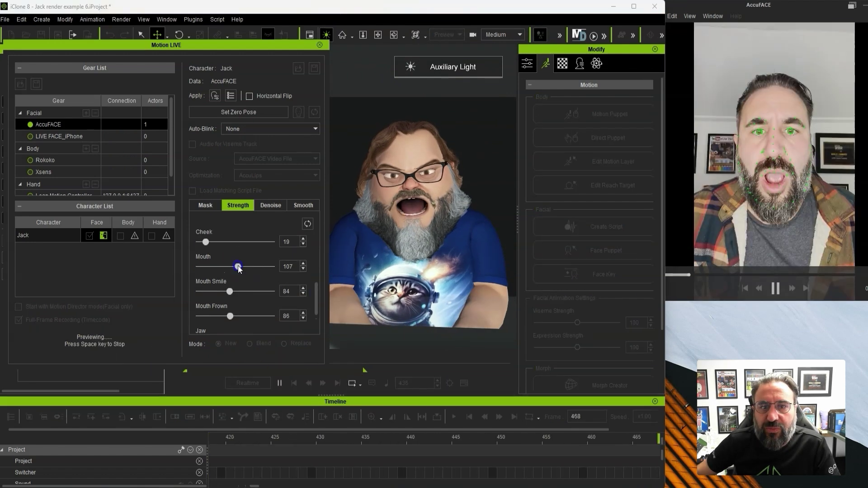
left_click_drag(238, 267, 235, 268)
key("space")
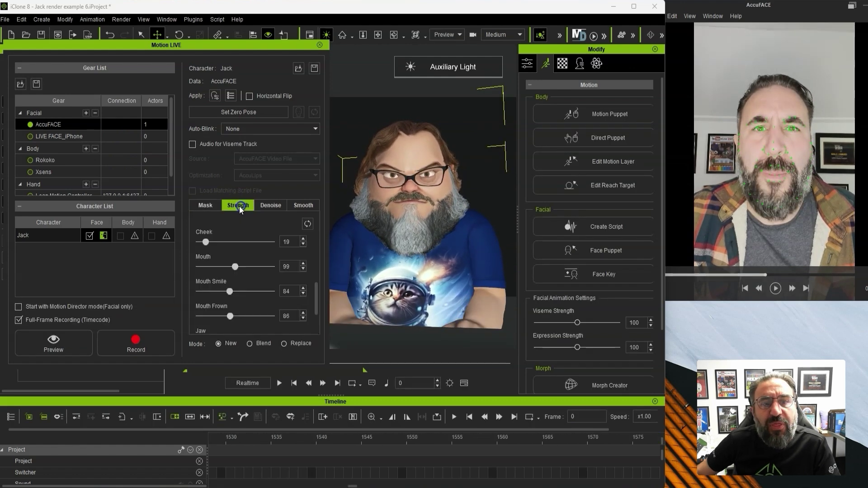
Step: Enable audio for the viseme track, return the AccuFACE video to its start, and record the facial capture onto Jack
left_click(193, 144)
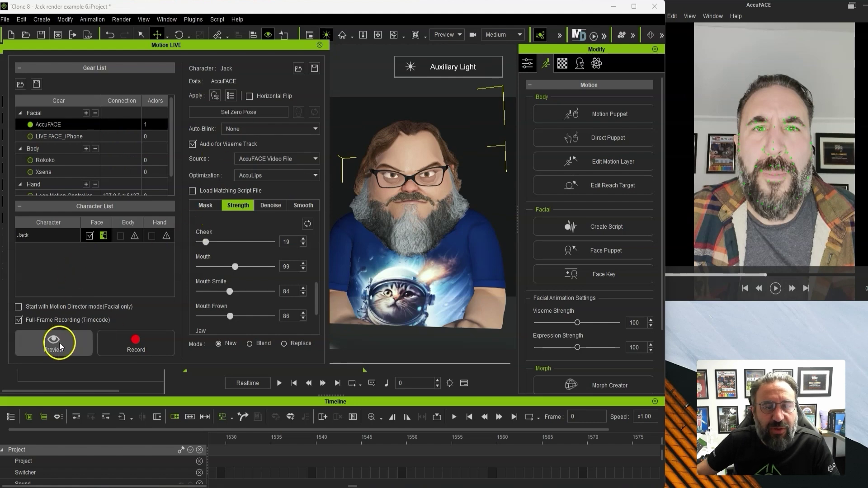
left_click(745, 288)
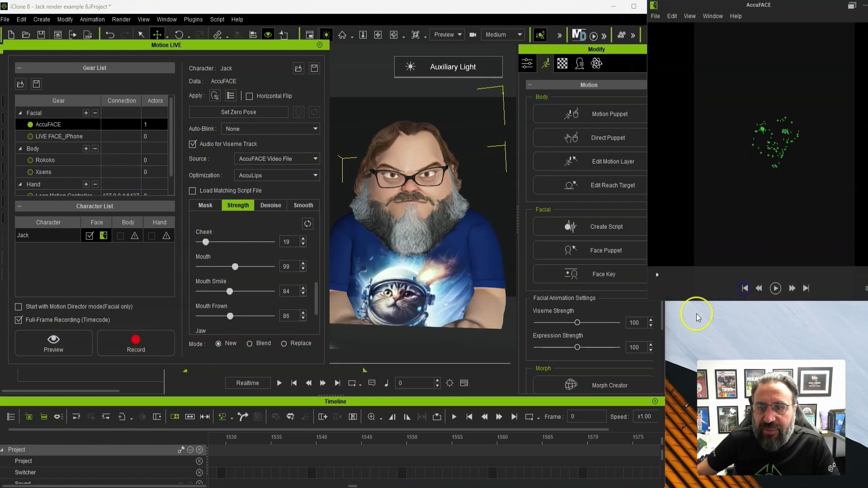
left_click(658, 275)
left_click(136, 349)
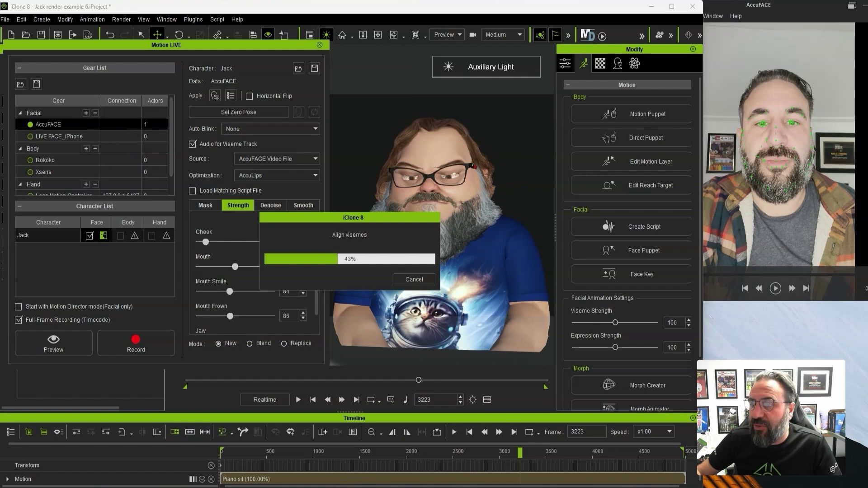
Step: Copy all the lyrics from Peaches song.txt in Notepad and switch back to iClone
mouse_move(617, 144)
left_mouse_down()
mouse_move(618, 155)
mouse_move(610, 151)
left_mouse_up()
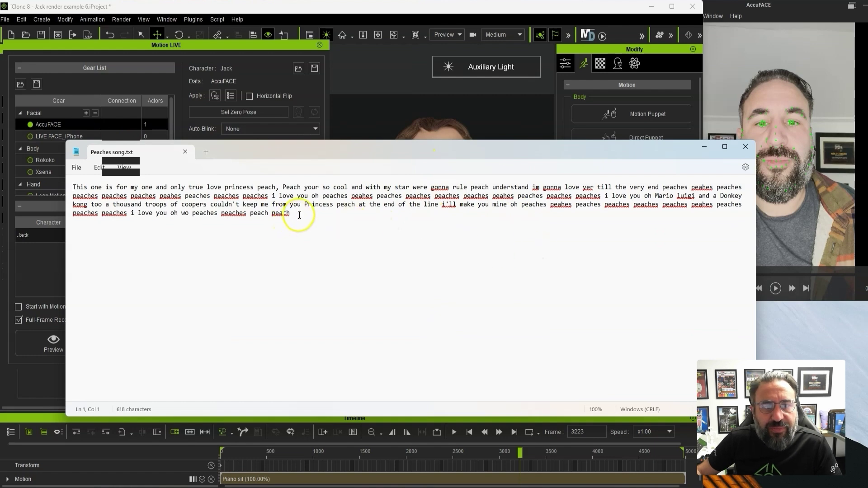
left_click_drag(292, 214, 73, 187)
right_click(95, 189)
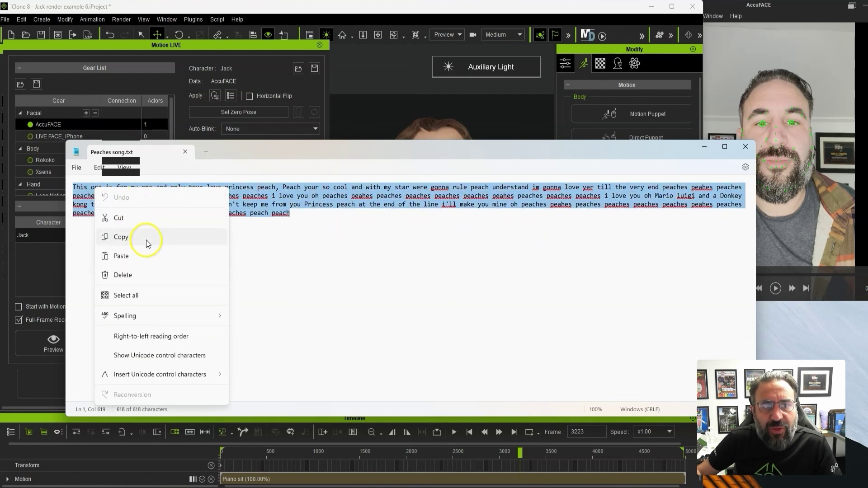
left_click(146, 243)
key("alt+Tab")
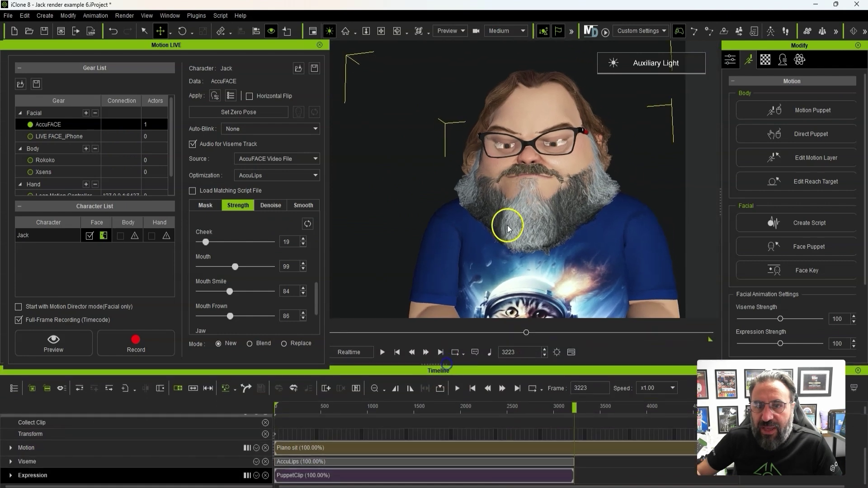
Step: Expand Jack's Viseme and Expression tracks in the timeline and scrub to frame 816 to inspect the recorded animation
double_click(292, 465)
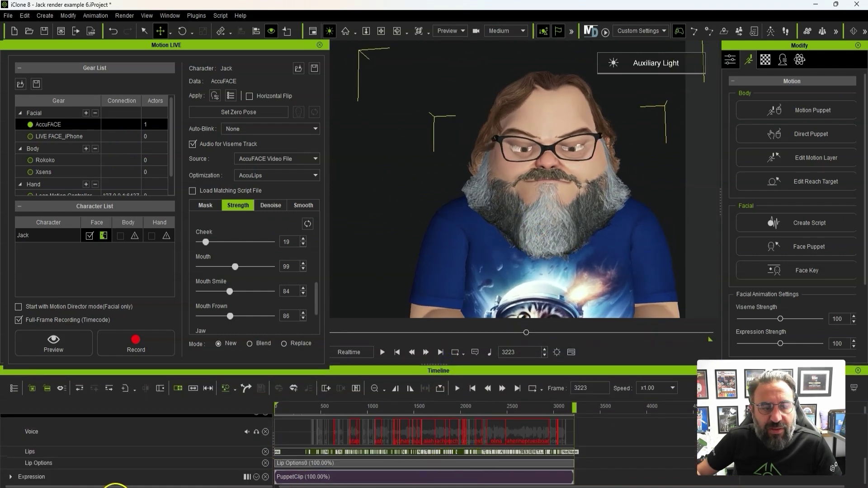
left_click(10, 477)
scroll(384, 452, "down", 1)
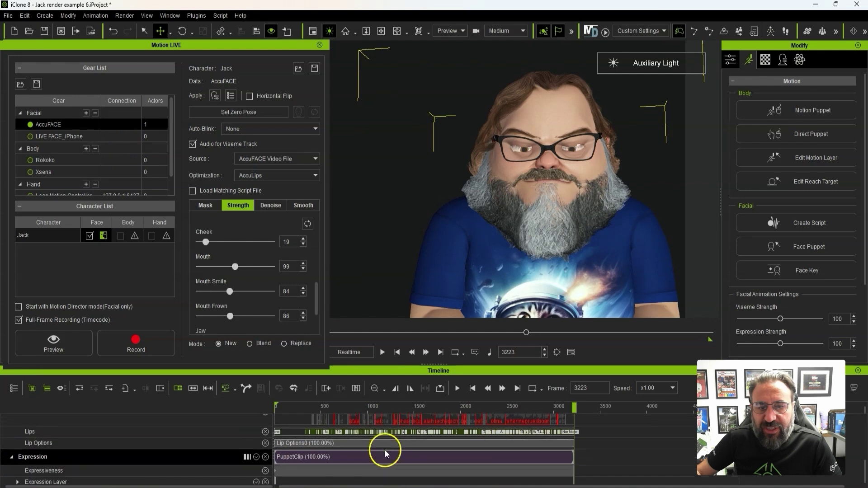
left_click_drag(498, 409, 350, 409)
scroll(443, 439, "up", 1)
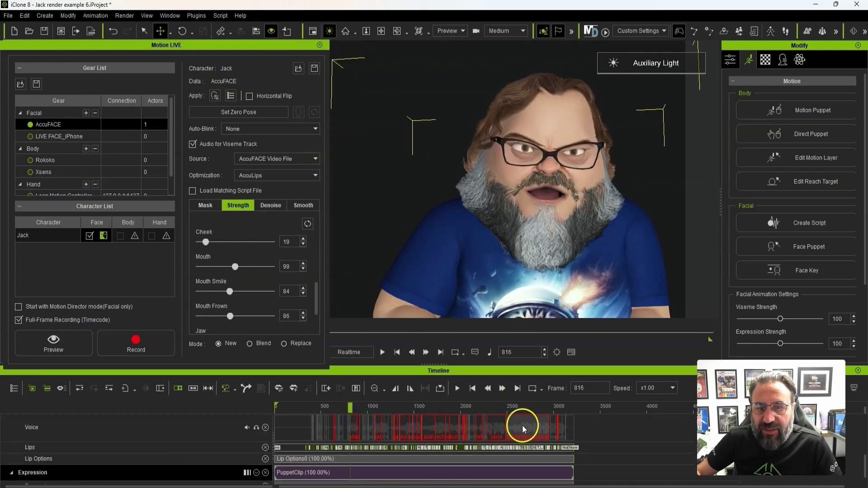
Step: Open the AccuLips editor for Jack's voice clip and replace its whole transcript with the copied song lyrics
scroll(470, 434, "up", 1)
double_click(438, 432)
double_click(216, 278)
key("ctrl+a")
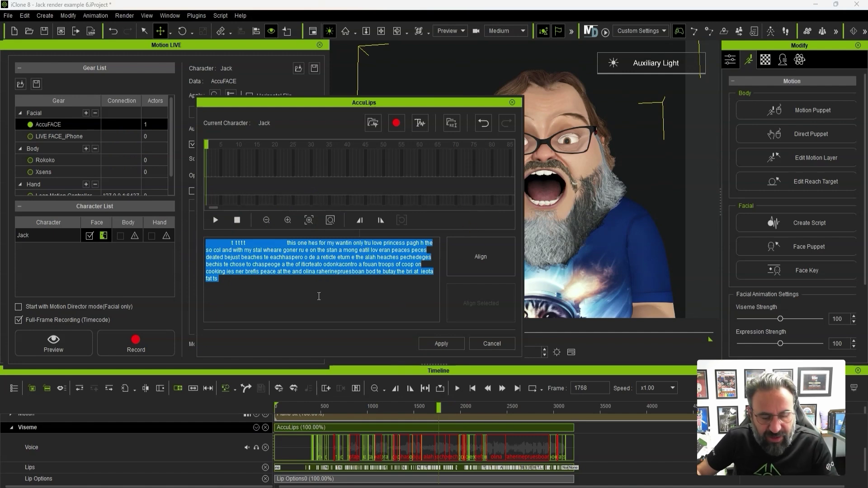
key("ctrl+v")
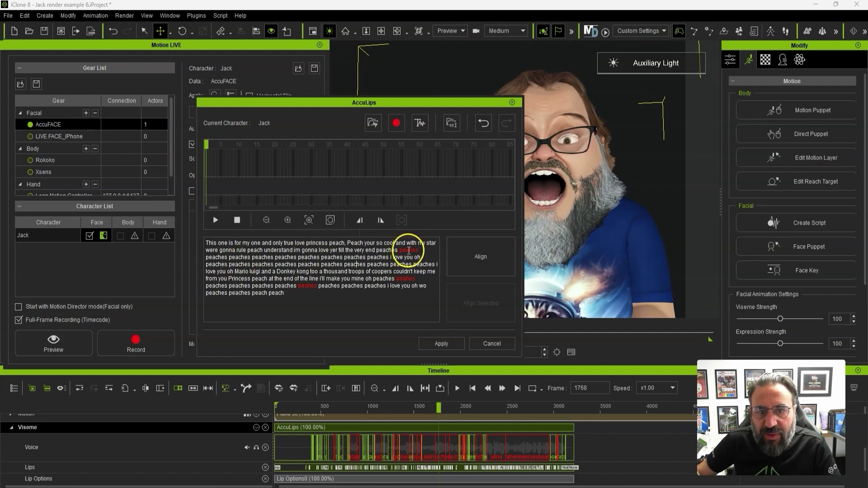
Step: Correct the misspelled "peahes" words to "peaches" in the AccuLips text and align the lyrics with the audio
type("c")
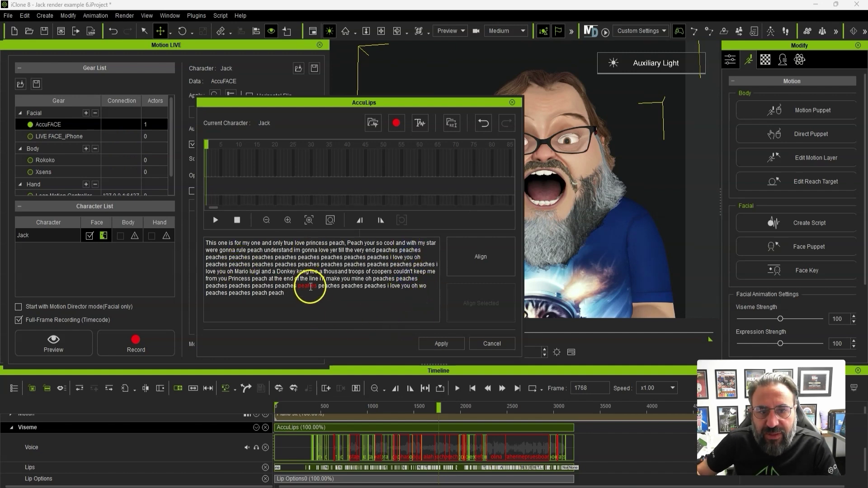
left_click(307, 287)
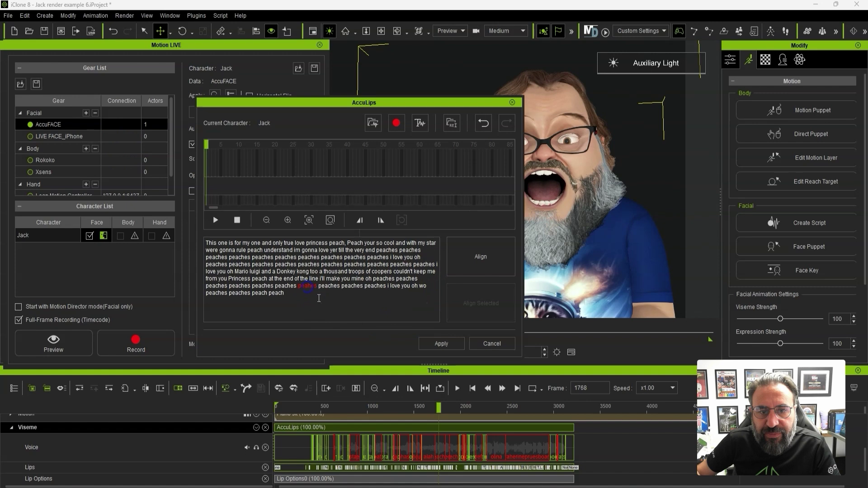
left_click(493, 262)
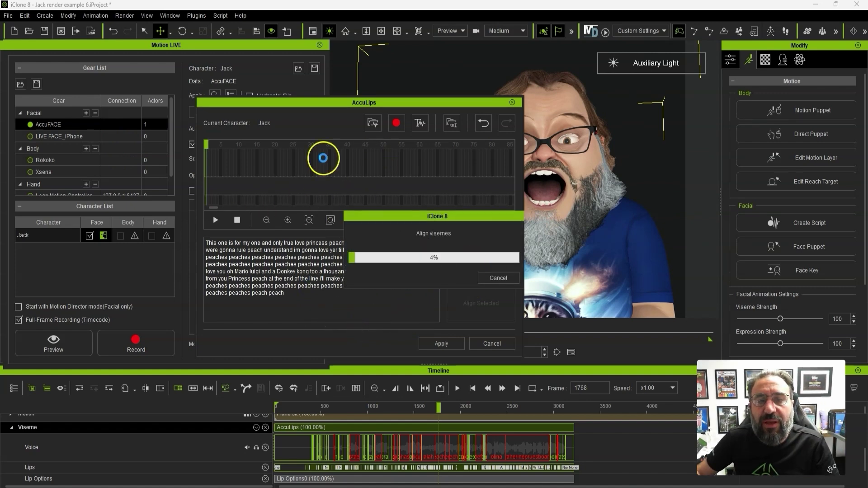
Step: Play back the aligned words, check the end of the AccuLips track, and apply the lip sync to Jack
left_click(216, 221)
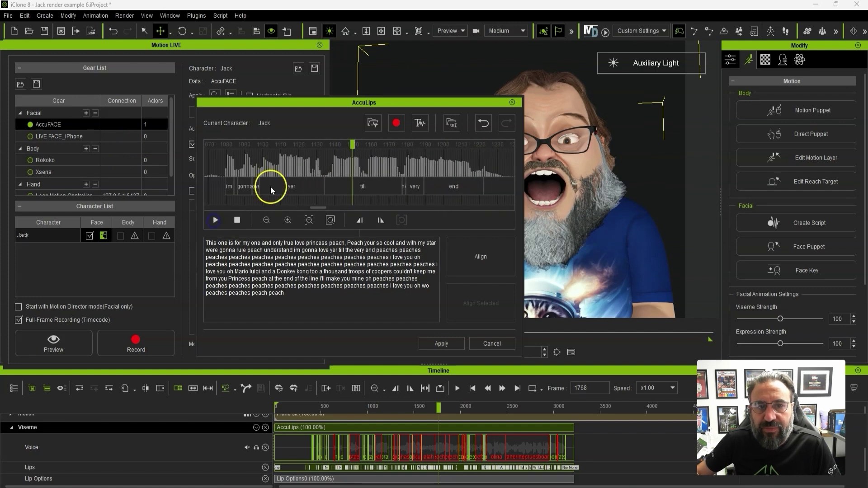
left_click(219, 221)
left_click_drag(462, 208, 466, 208)
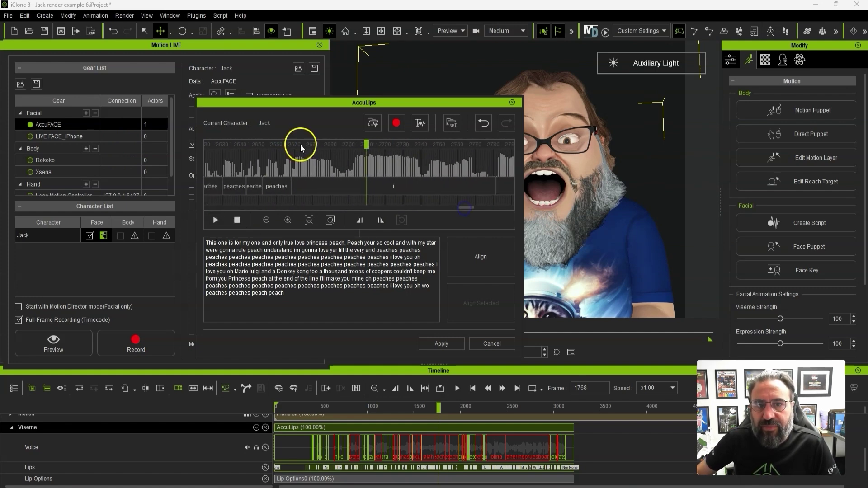
left_click(443, 343)
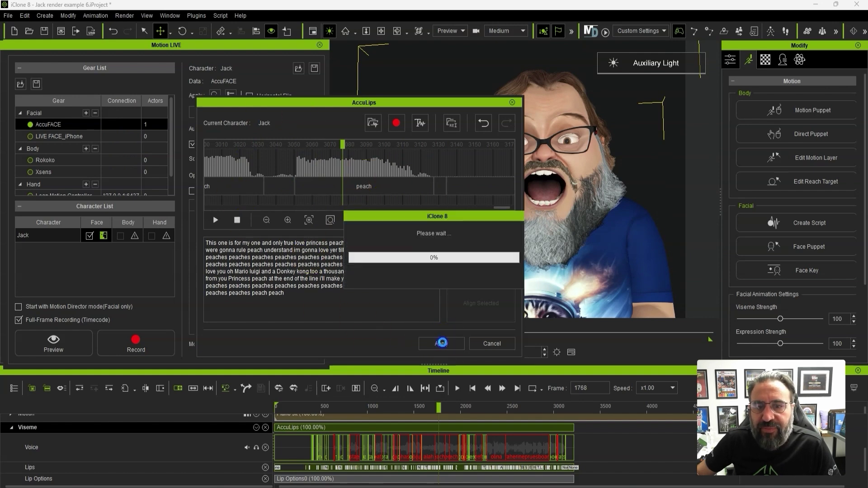
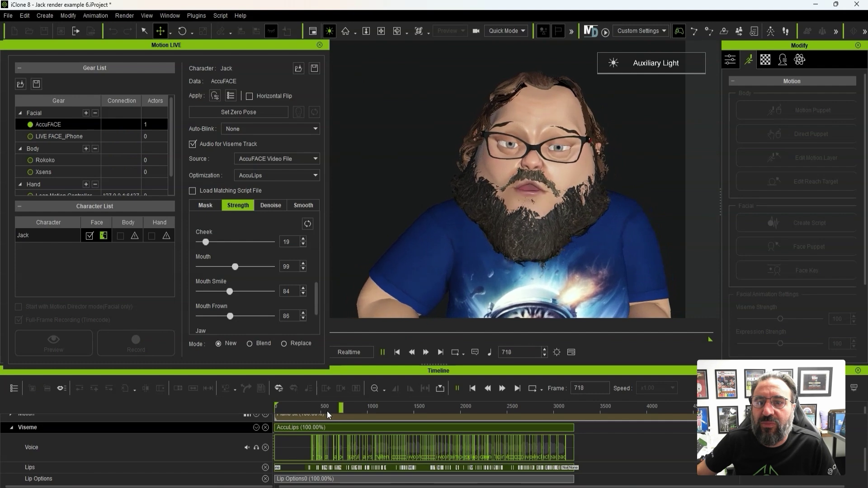
Step: Play back the AccuLips animation on Jack to review the viseme-only lip sync
key("space")
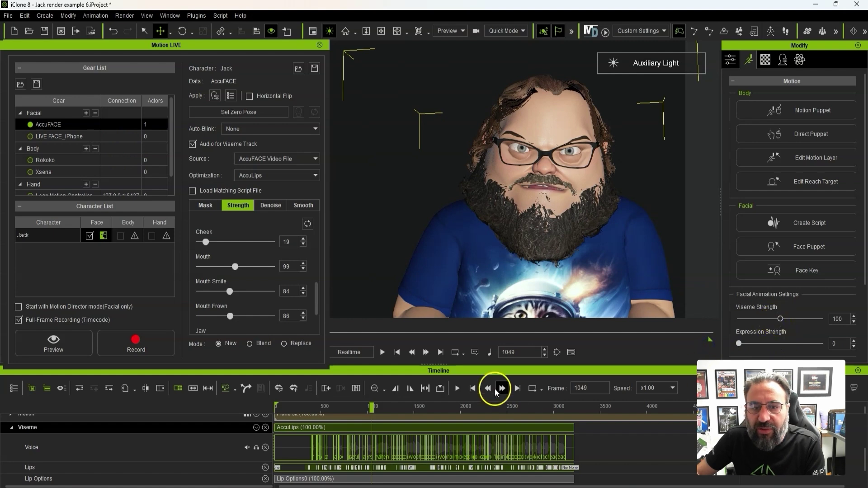
left_click(343, 405)
key("space")
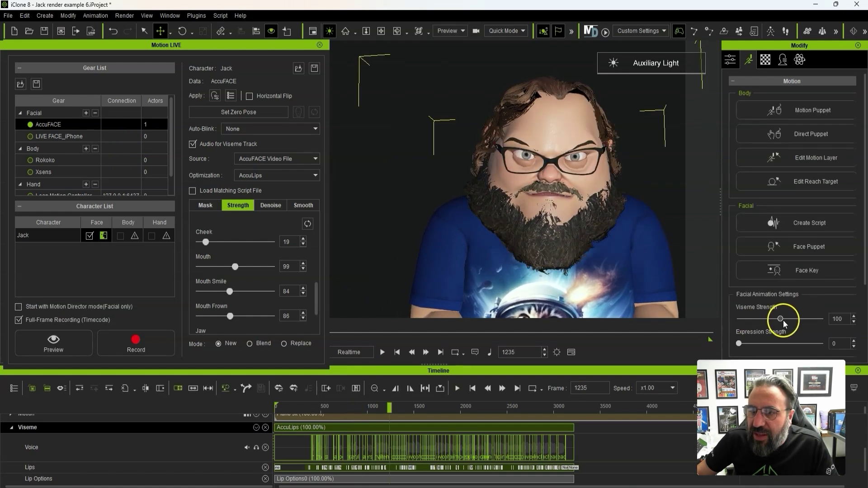
Step: Set Jack's Viseme Strength to 0 and Expression Strength to 100, and play back the expression-only animation
left_click_drag(847, 344, 813, 343)
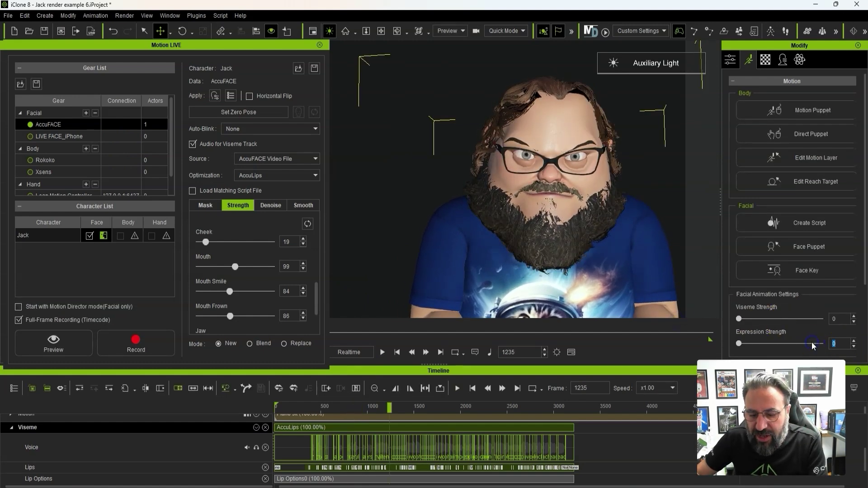
type("100")
key("Return")
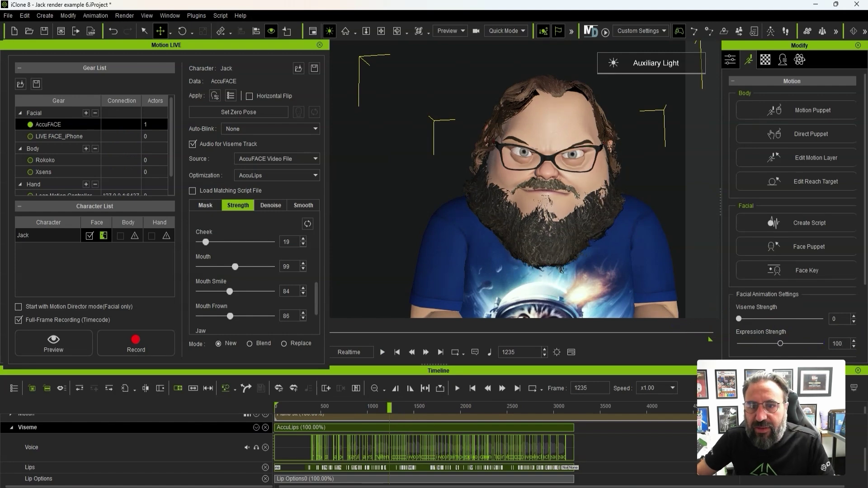
left_click_drag(385, 406, 375, 411)
key("space")
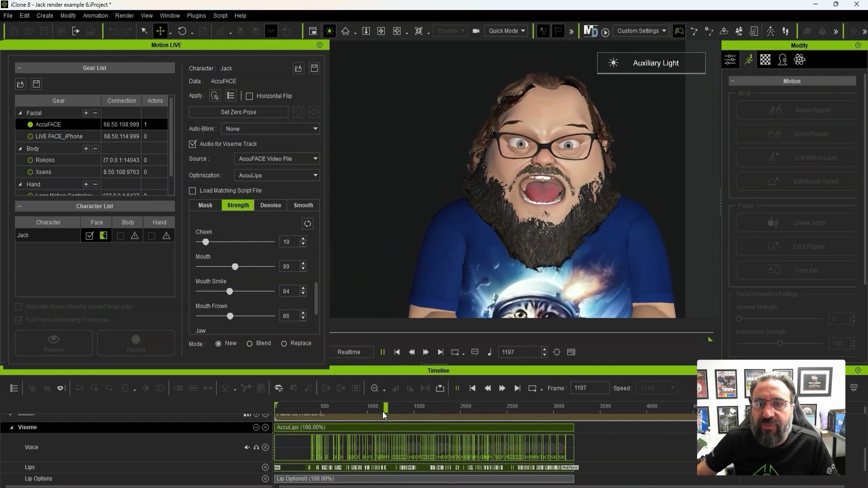
key("space")
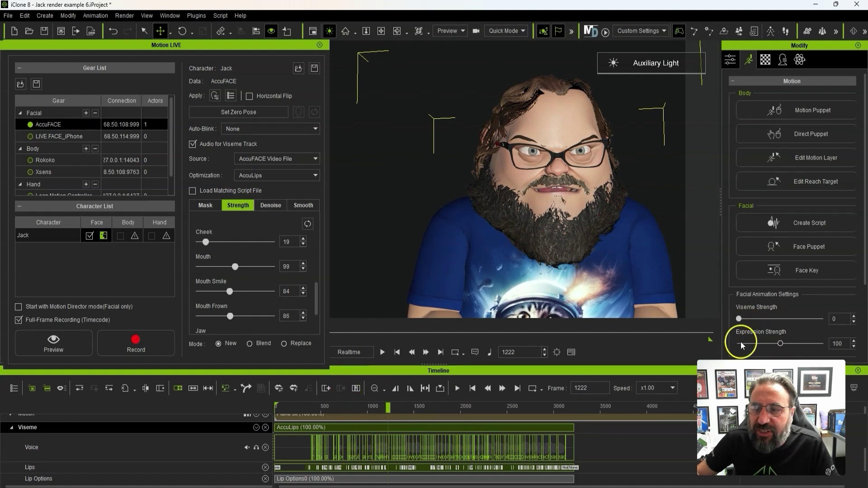
Step: Set Jack's Expression Strength to 0 and Viseme Strength to 100
left_click_drag(780, 343, 725, 347)
double_click(839, 318)
type("1")
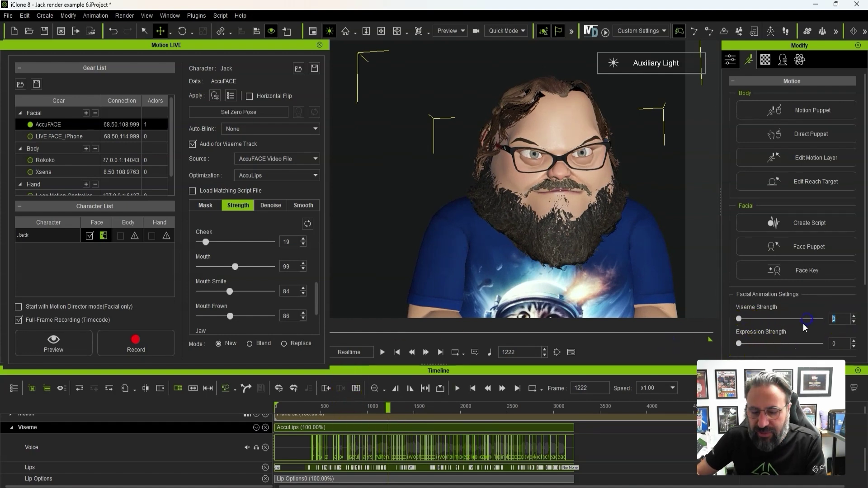
type("00")
key("Return")
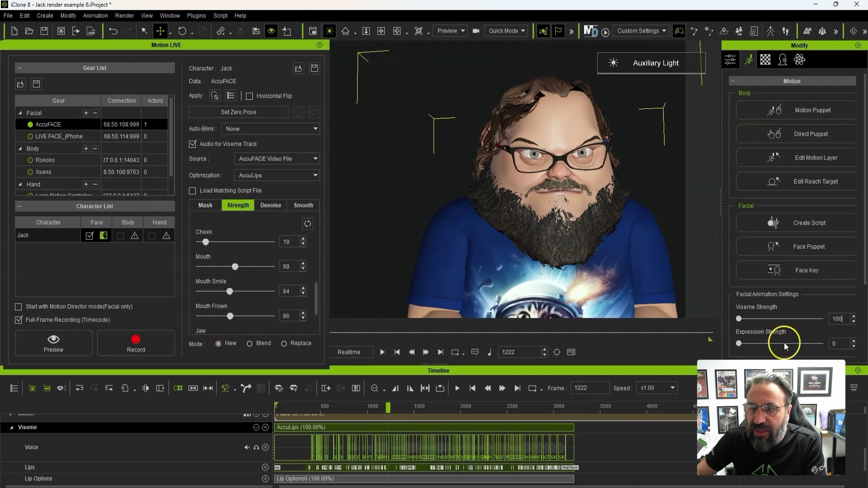
Step: Open the options of the Lip Options clip and apply Full Mouth with Smooth at 2 and Clip Strength at 1.3
left_click_drag(423, 409, 381, 409)
scroll(388, 463, "down", 1)
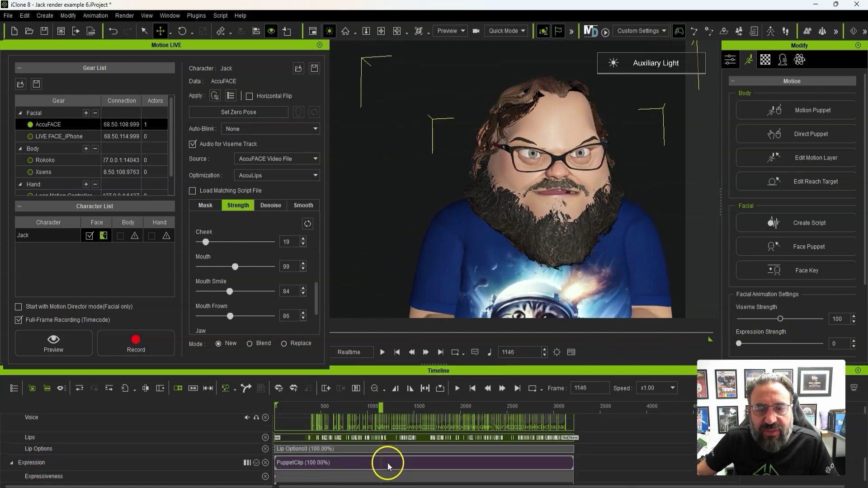
double_click(372, 448)
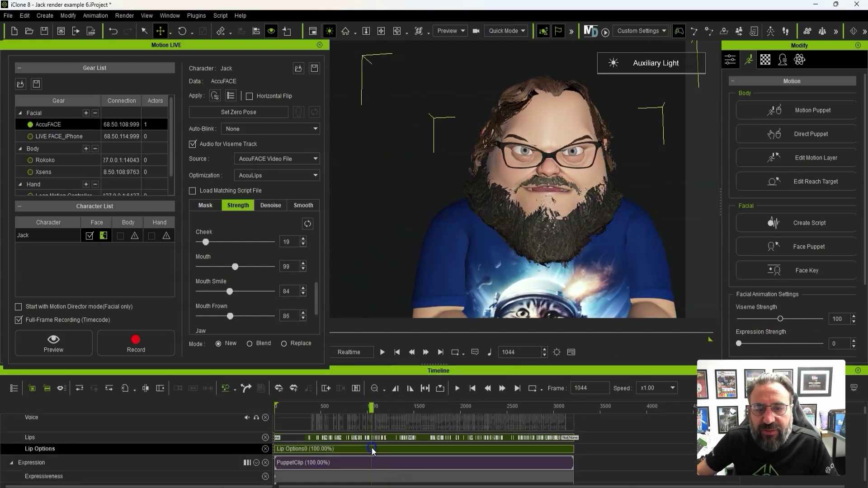
left_click(152, 202)
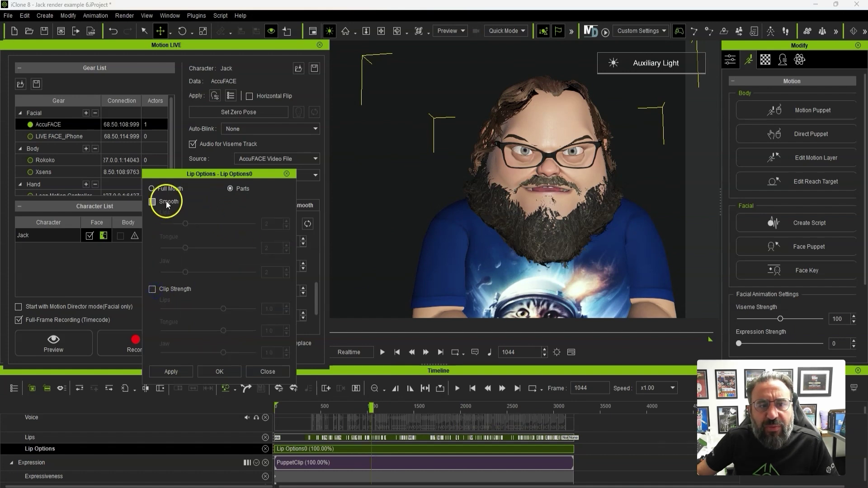
left_click(153, 189)
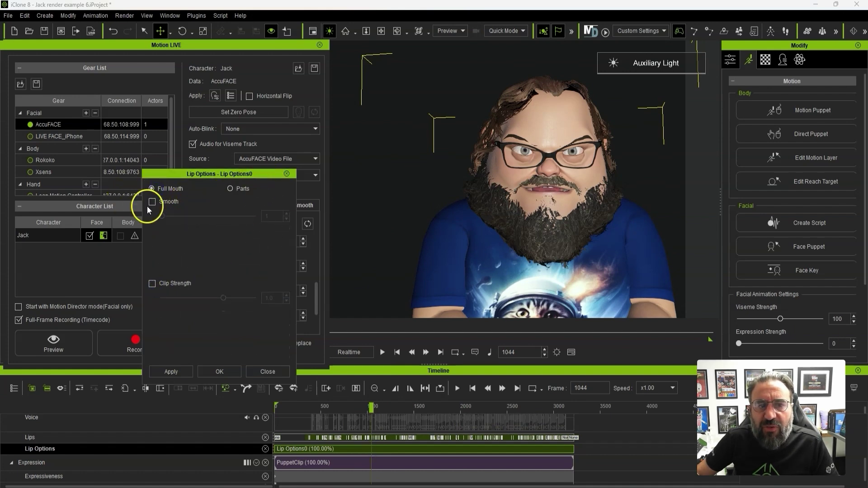
left_click(152, 201)
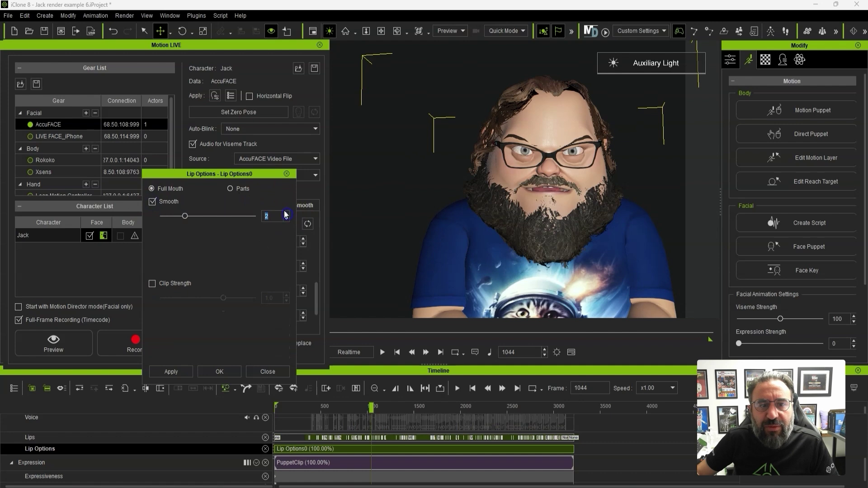
left_click(287, 295)
left_click(287, 294)
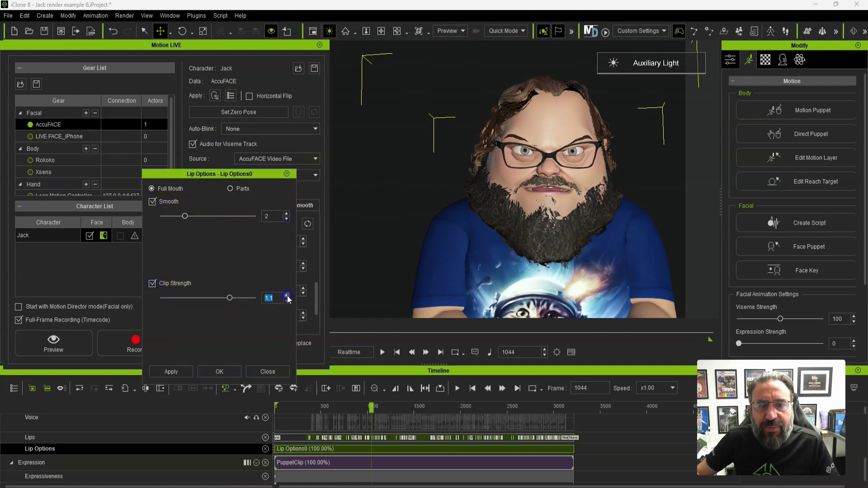
left_click(287, 295)
left_click(179, 367)
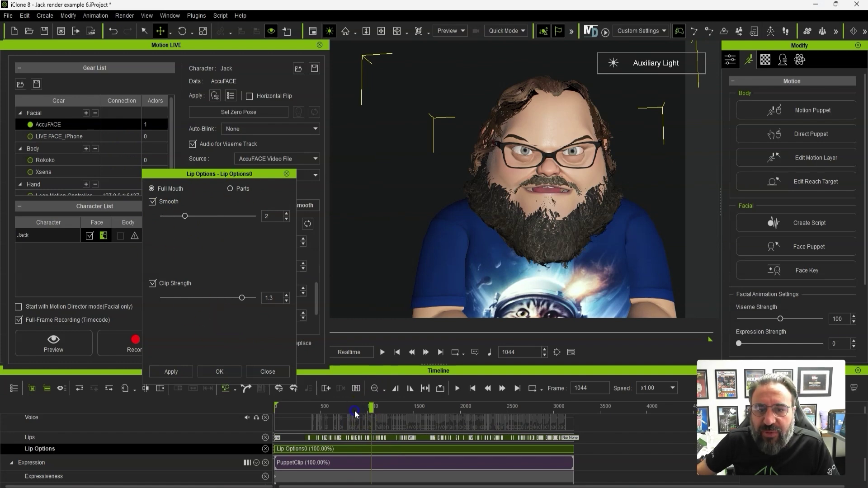
Step: Play back the smoothed and strengthened lip animation, and close the Lip Options dialog
left_click(338, 410)
key("space")
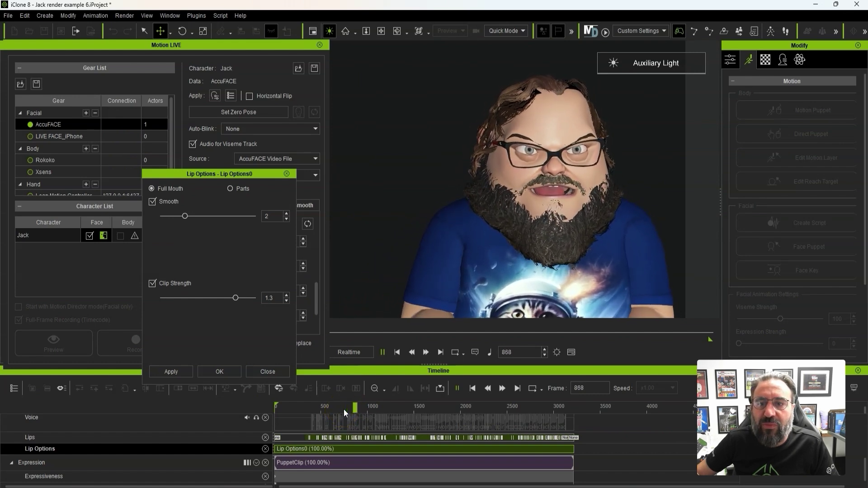
left_click(300, 265)
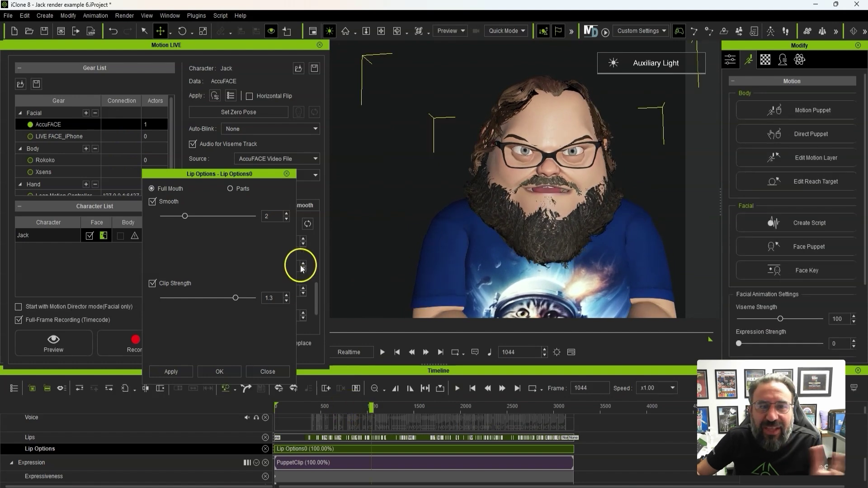
left_click(289, 177)
Step: Open the Talking Style Editor for the AccuLips clip on Jack's Viseme track
left_click(345, 463)
scroll(136, 470, "down", 1)
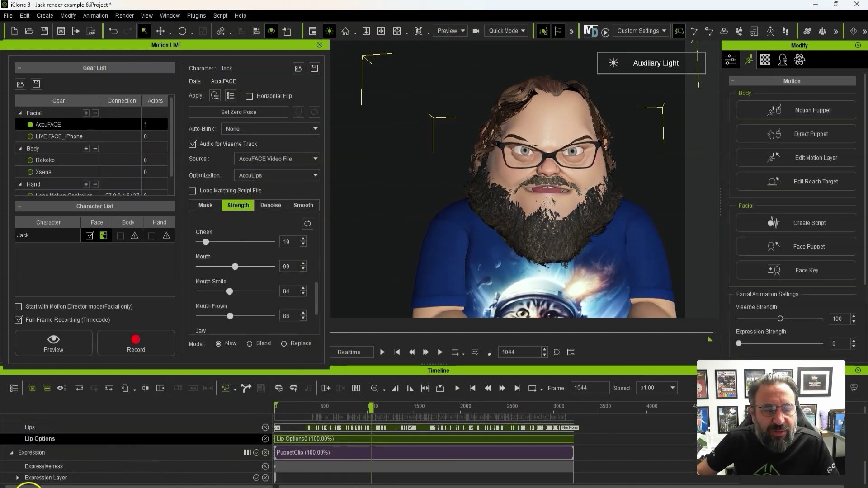
scroll(330, 446, "up", 1)
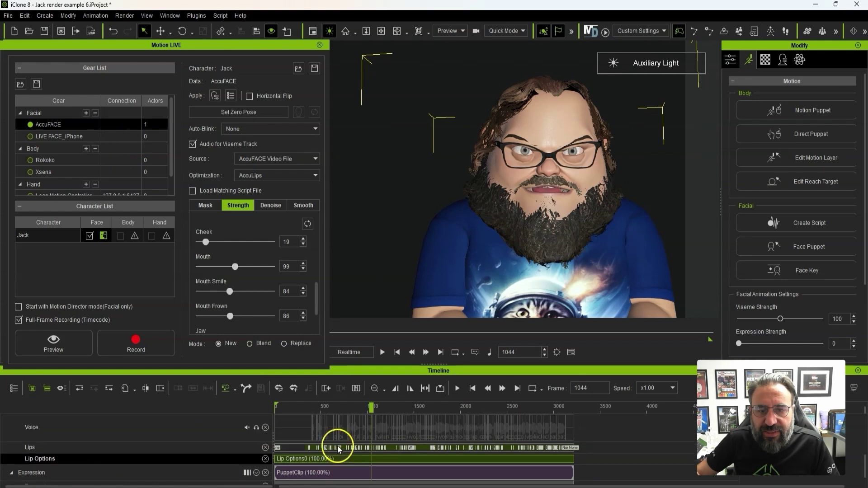
right_click(351, 449)
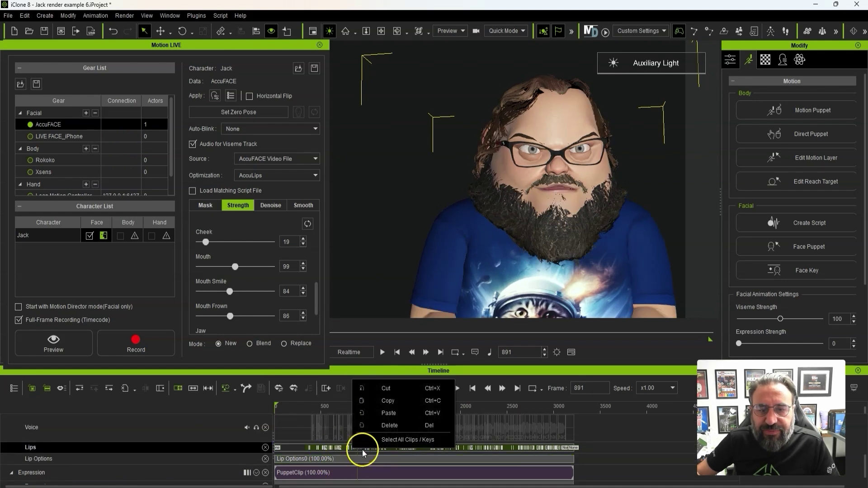
left_click(335, 433)
scroll(335, 431, "up", 3)
right_click(354, 449)
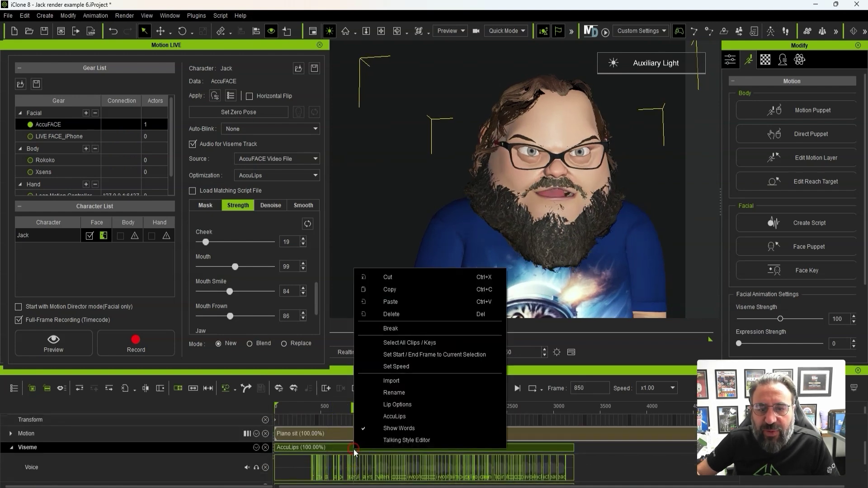
left_click(382, 439)
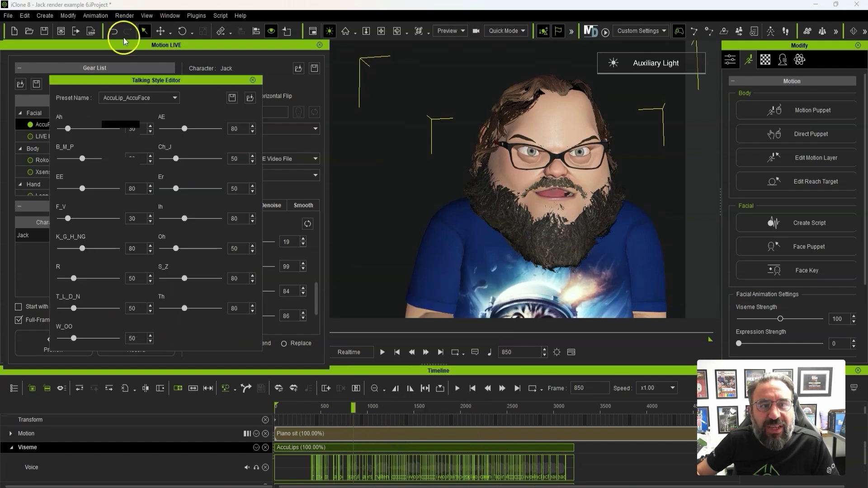
Step: Try the Type_Singing preset in the Talking Style Editor and play back the lip sync from about frame 670
left_click(174, 99)
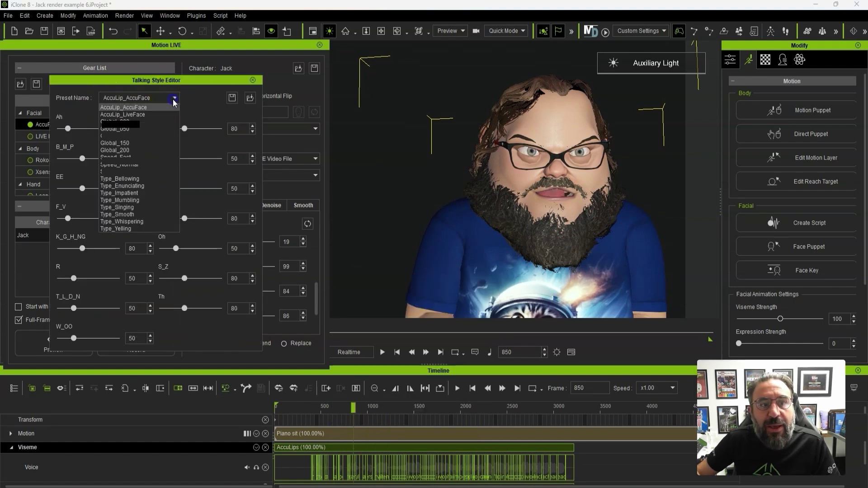
left_click(156, 207)
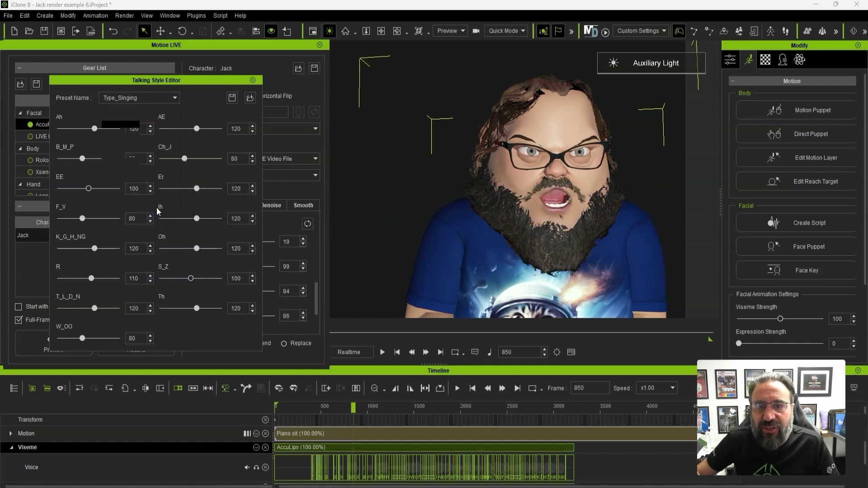
left_click(337, 409)
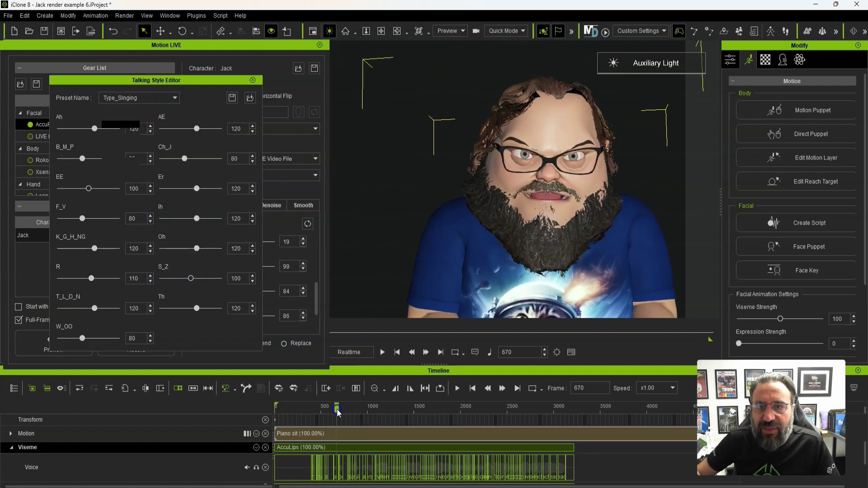
key("space")
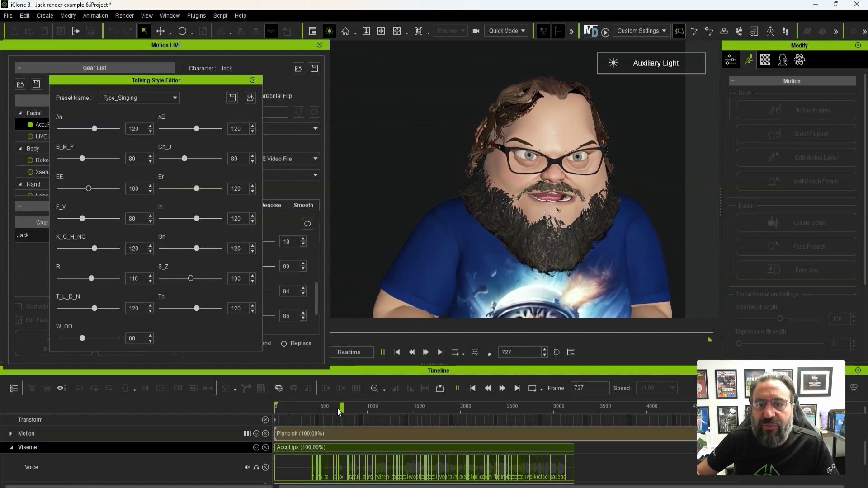
Step: Restore the AccuLip_AccuFace preset, close the Talking Style Editor, and play back the lip sync
left_click(174, 99)
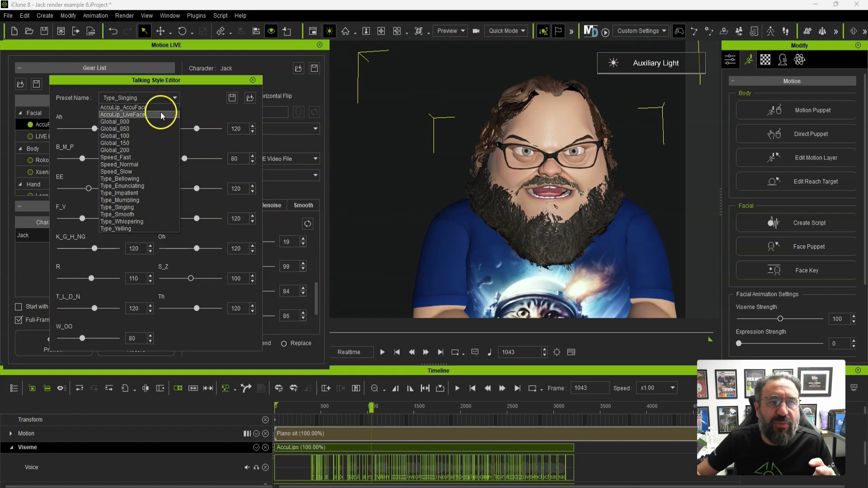
left_click(161, 110)
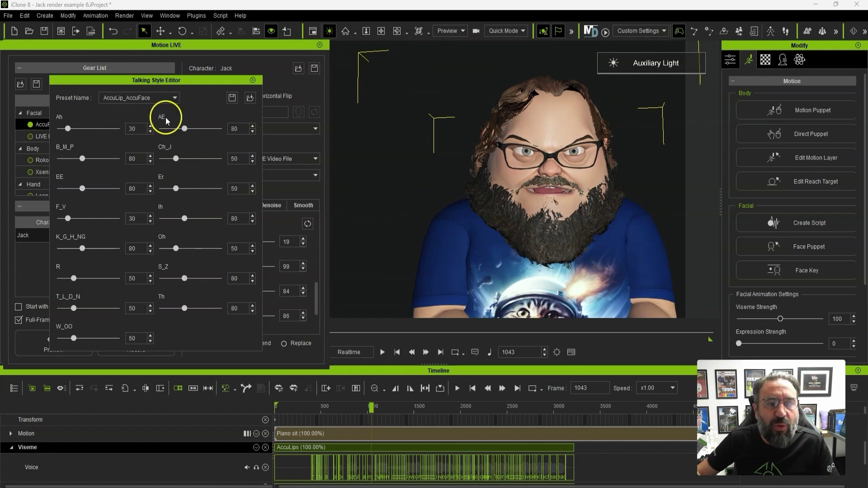
left_click(252, 80)
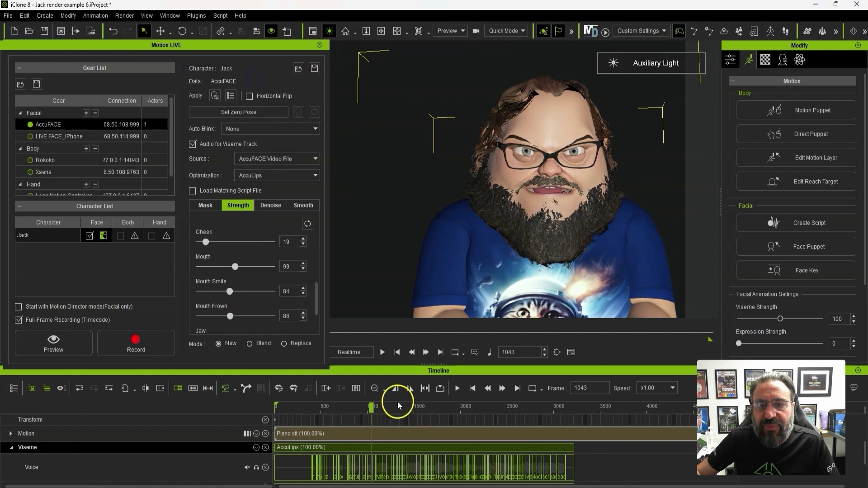
left_click(367, 410)
key("space")
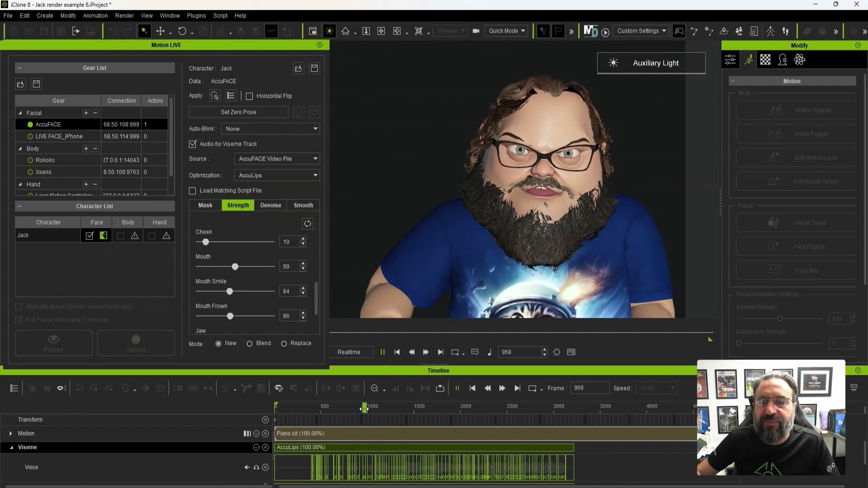
Step: Set Jack's Expression Strength to 100 and Viseme Strength to 0, and play back the AccuFACE expressions alone
left_click(832, 344)
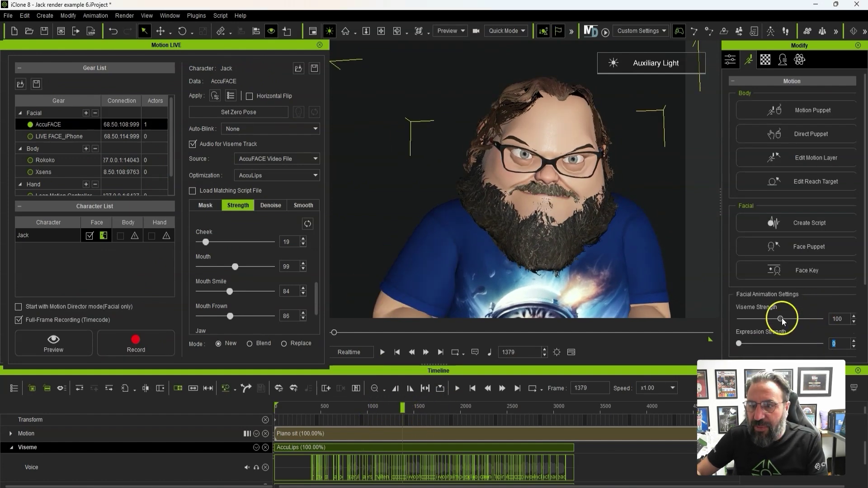
left_click_drag(787, 322, 723, 322)
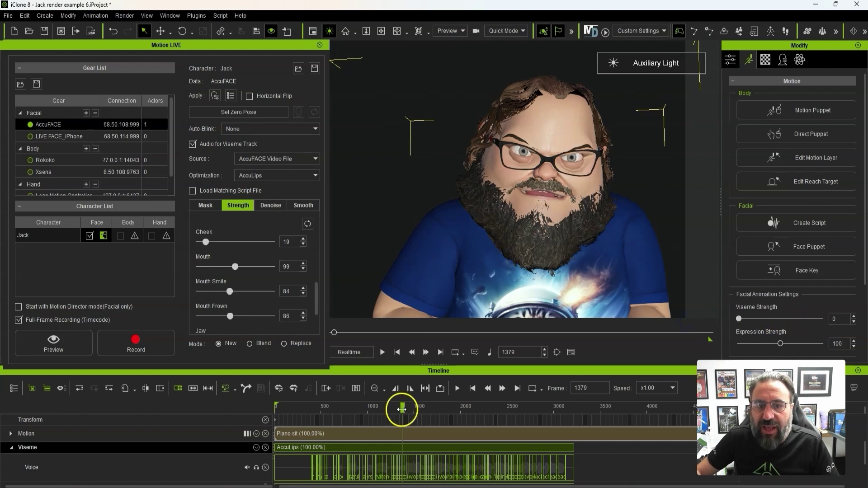
left_click_drag(402, 410, 393, 410)
key("space")
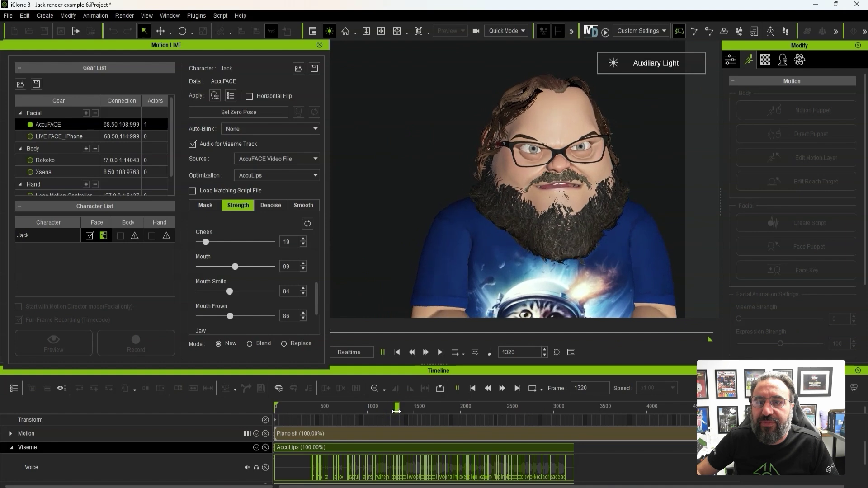
key("space")
Step: Set Jack's Viseme Strength to 40 and Expression Strength to 70, and play back the blend from about frame 1040
left_click_drag(399, 411, 398, 412)
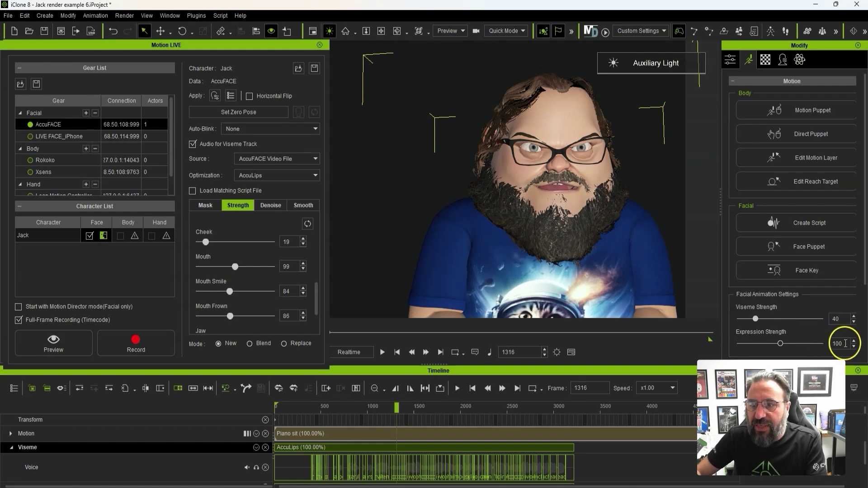
type("70")
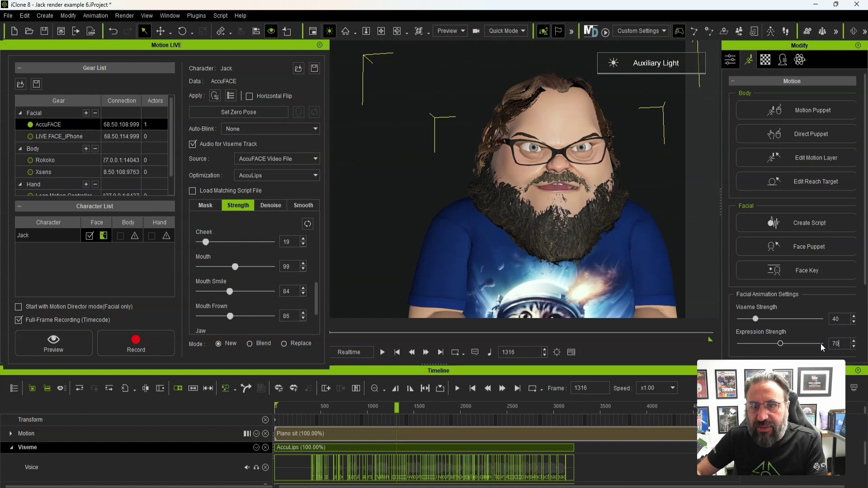
key("Return")
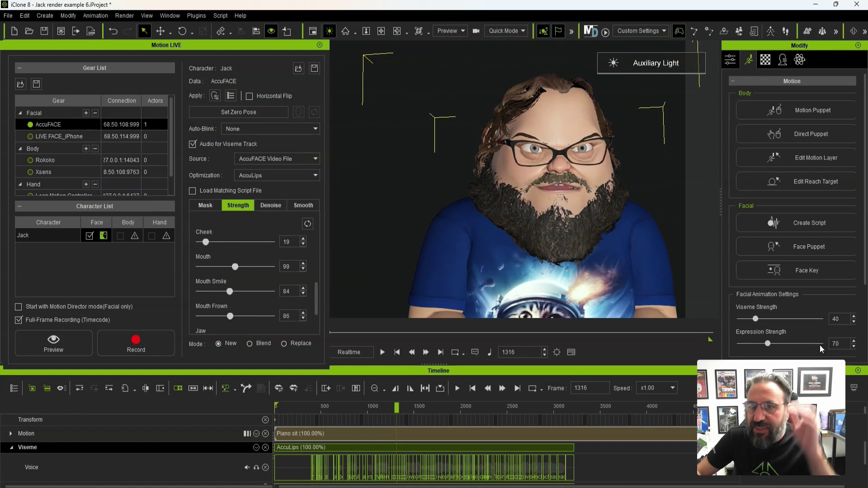
left_click(375, 407)
left_click_drag(375, 408, 372, 408)
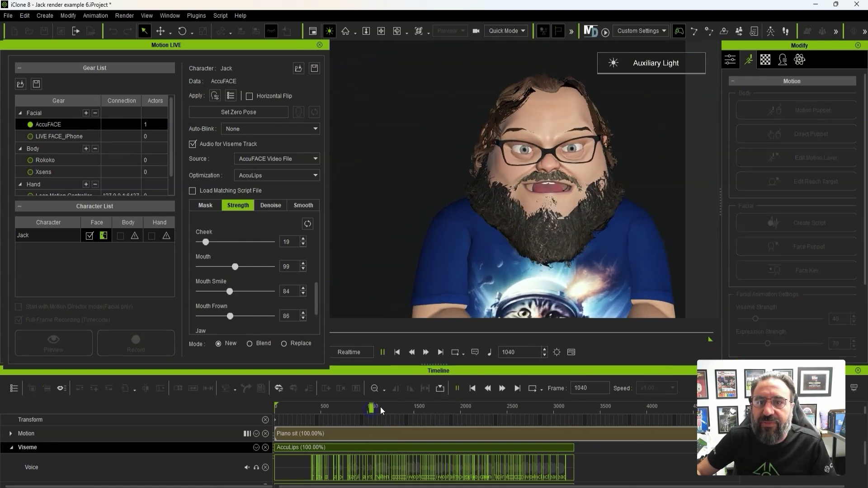
left_click(459, 388)
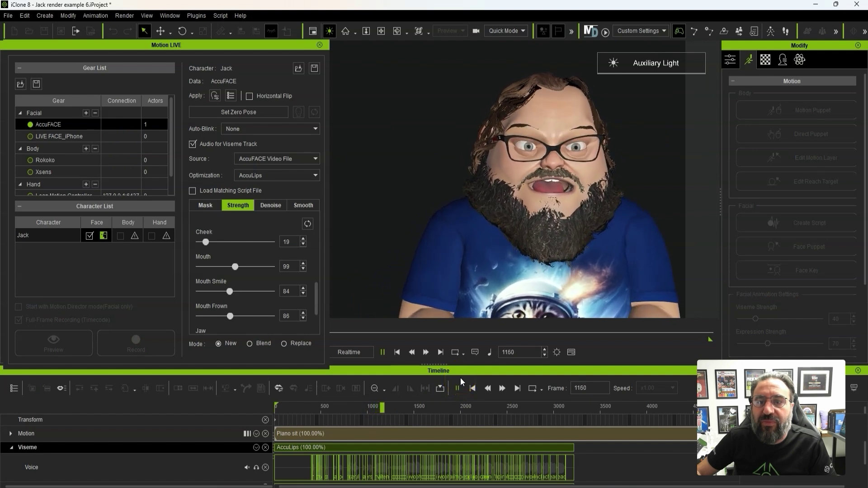
key("space")
Step: Raise Jack's Viseme Strength to about 79 and play back the lip sync from slightly earlier in the song
left_click(782, 346)
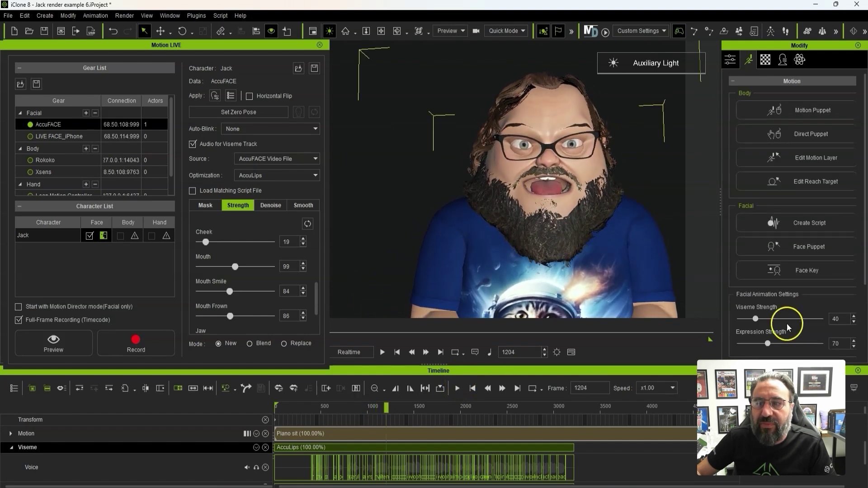
left_click_drag(759, 320, 774, 320)
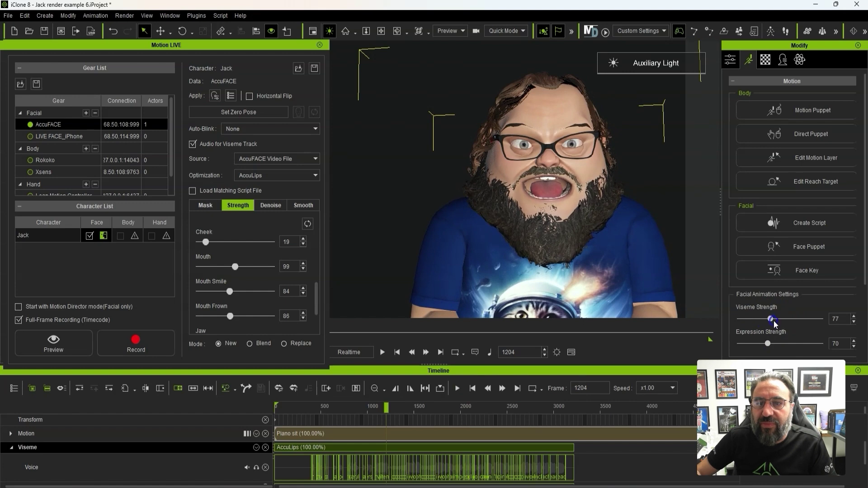
left_click_drag(385, 409, 375, 408)
key("space")
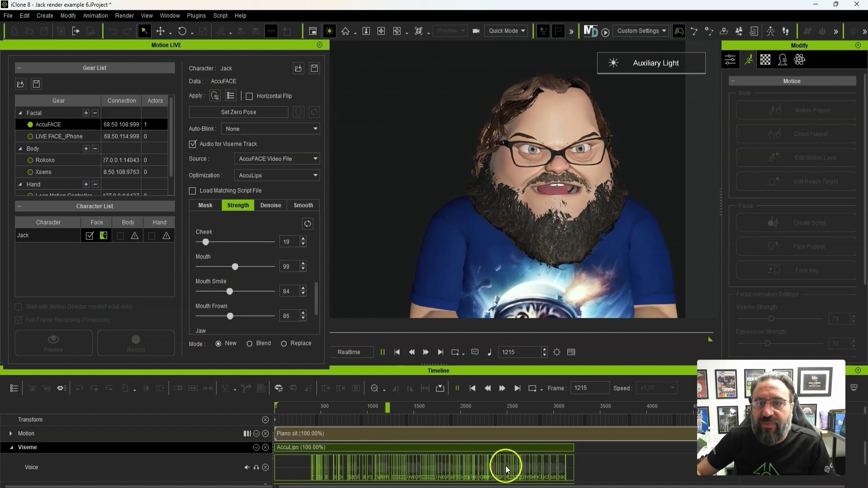
key("space")
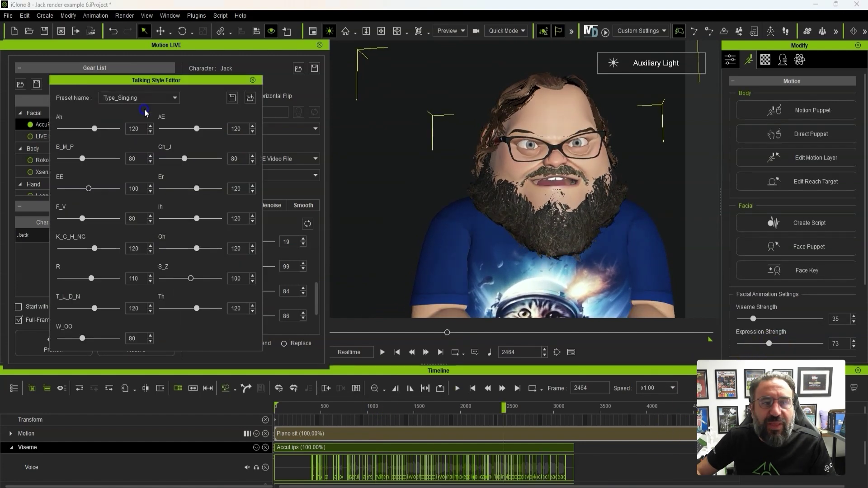
Step: Raise B_M_P to 122 and W_OO to 75 in the Talking Style Editor, and play back the lip sync
left_click(144, 111)
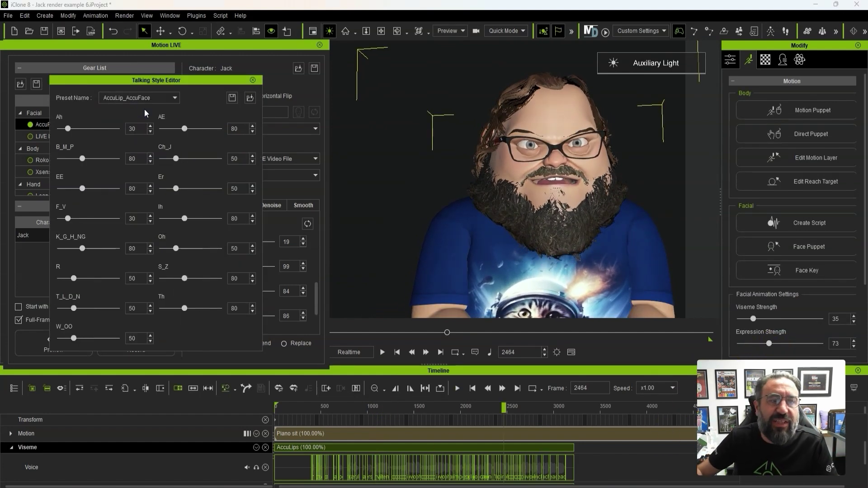
left_click_drag(503, 409, 475, 412)
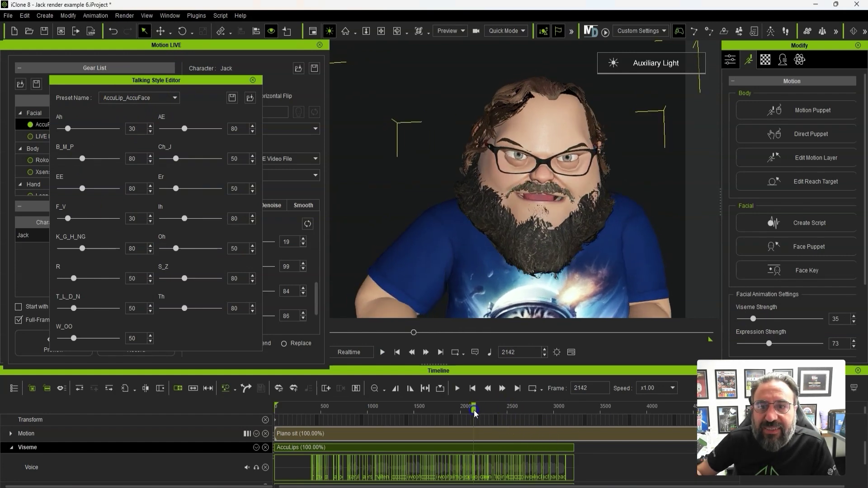
left_click_drag(83, 159, 97, 164)
left_click(107, 198)
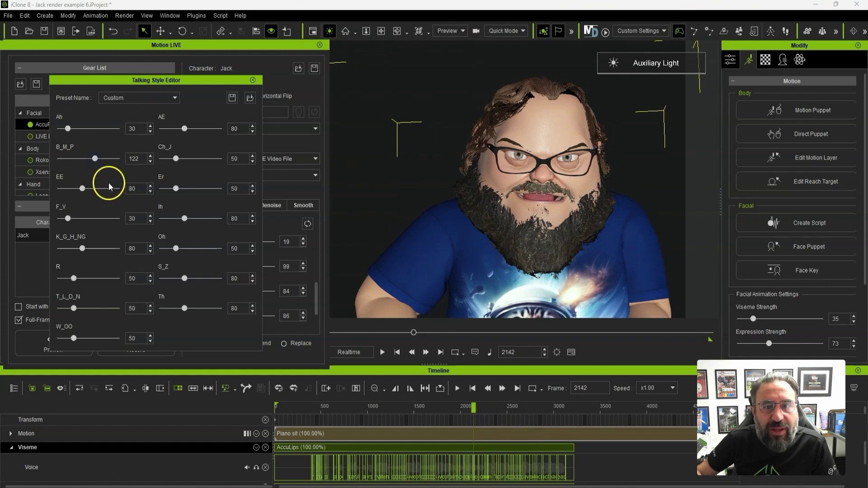
left_click_drag(83, 337, 78, 338)
key("space")
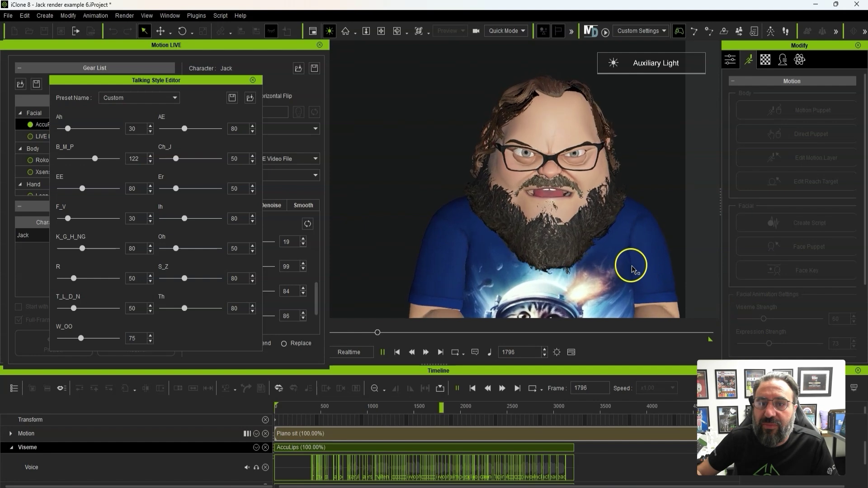
key("space")
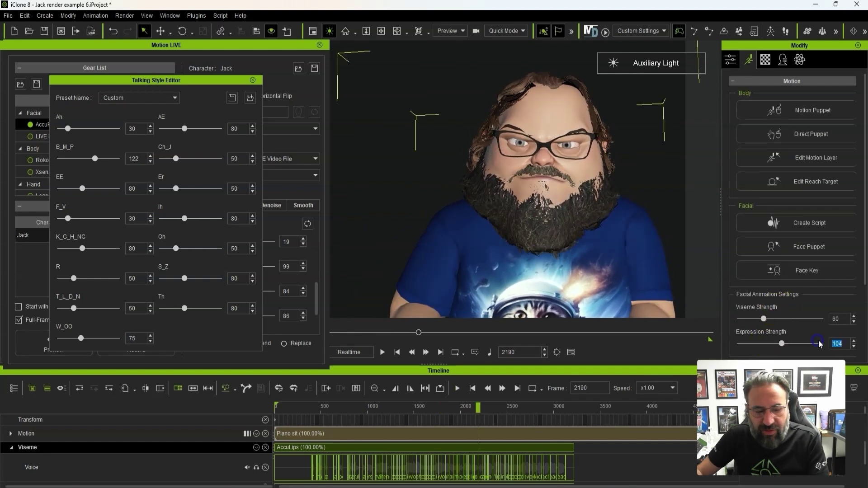
Step: Set Jack's Expression Strength to 100 and Viseme Strength to 80, and play back the blended performance
left_click(837, 322)
left_click(765, 320)
left_click(842, 321)
left_click_drag(843, 323, 826, 320)
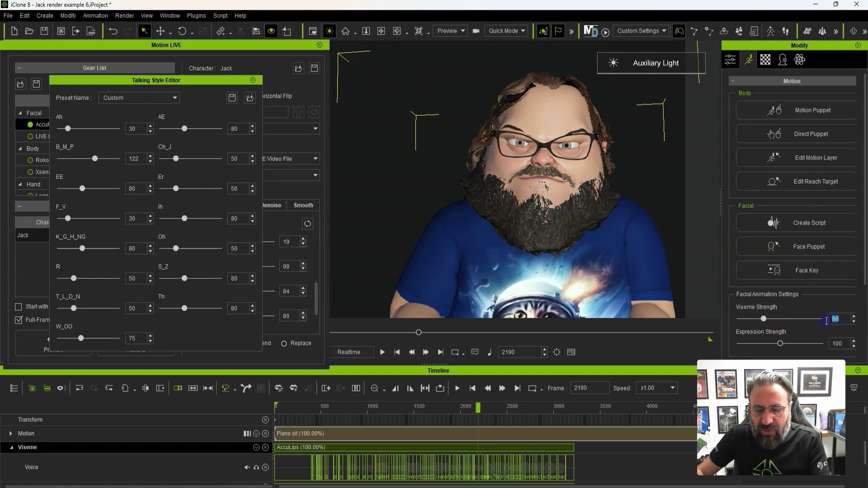
type("80")
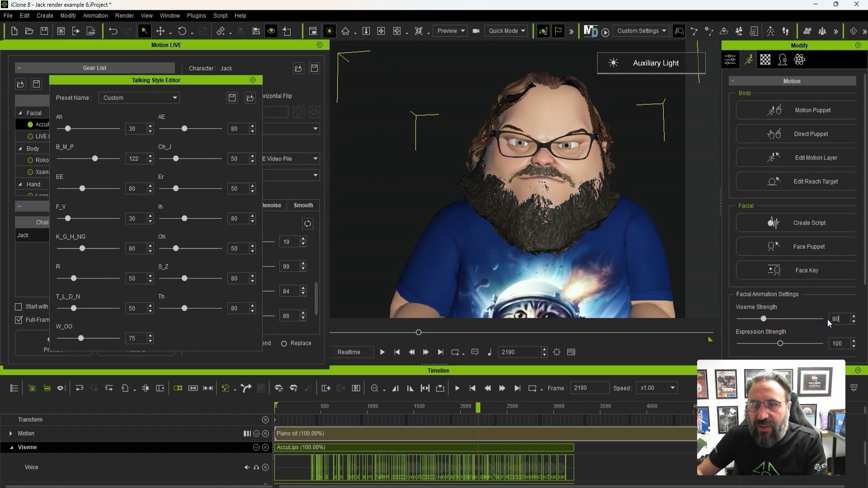
left_click(480, 416)
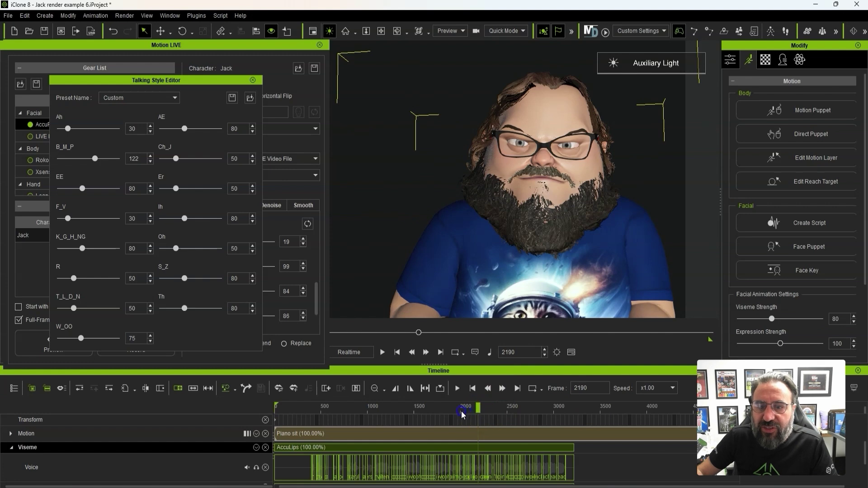
left_click_drag(452, 416, 402, 411)
key("space")
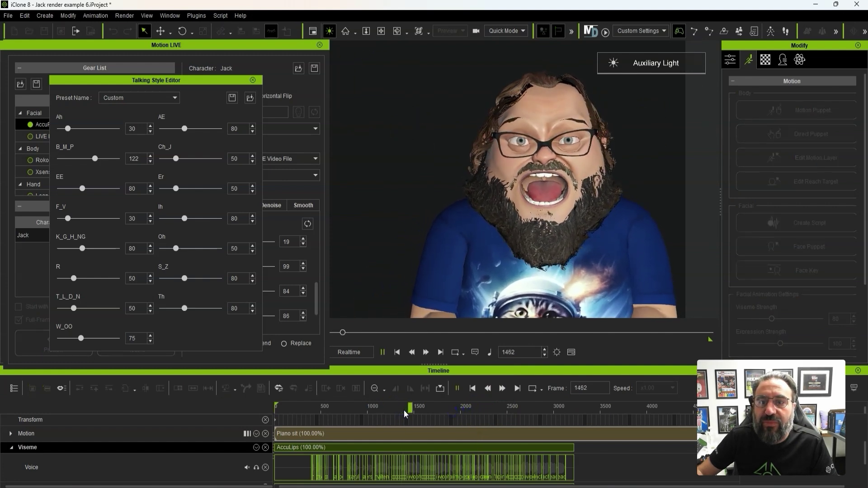
key("space")
key("space")
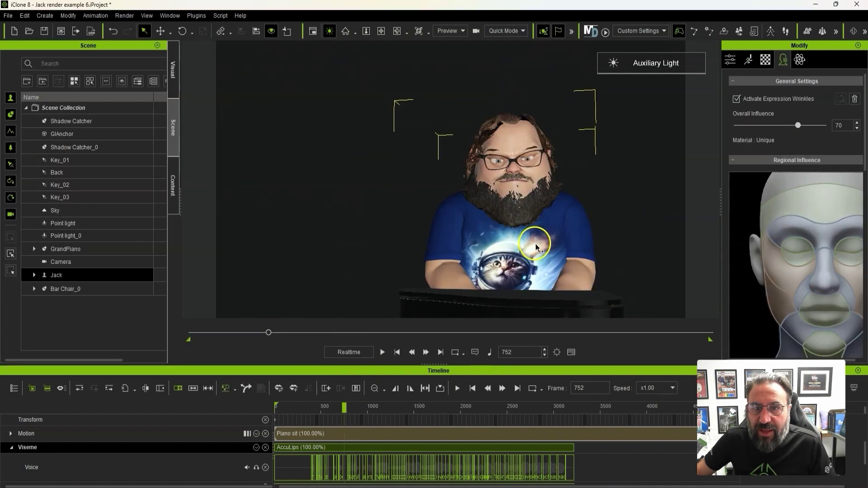
Step: Make Jack look at the preview camera at frame 388, with the piano in view
middle_click_drag(550, 299, 542, 175)
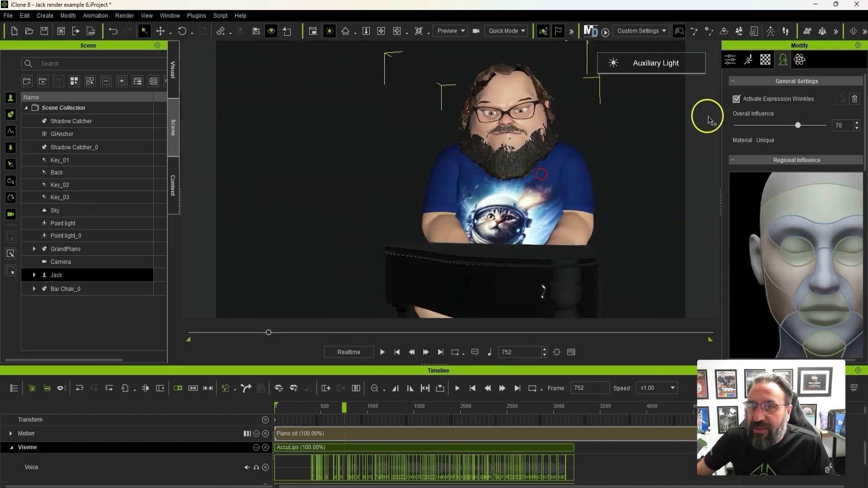
left_click(727, 61)
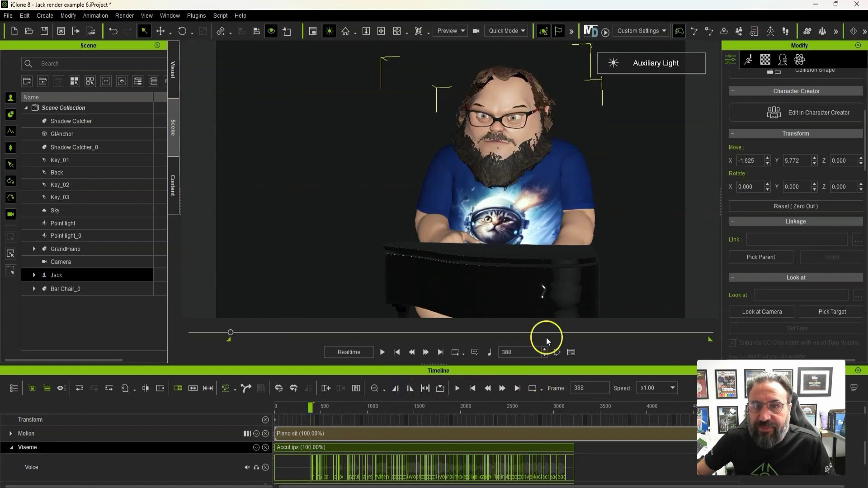
scroll(556, 250, "down", 3)
right_click_drag(556, 250, 560, 235)
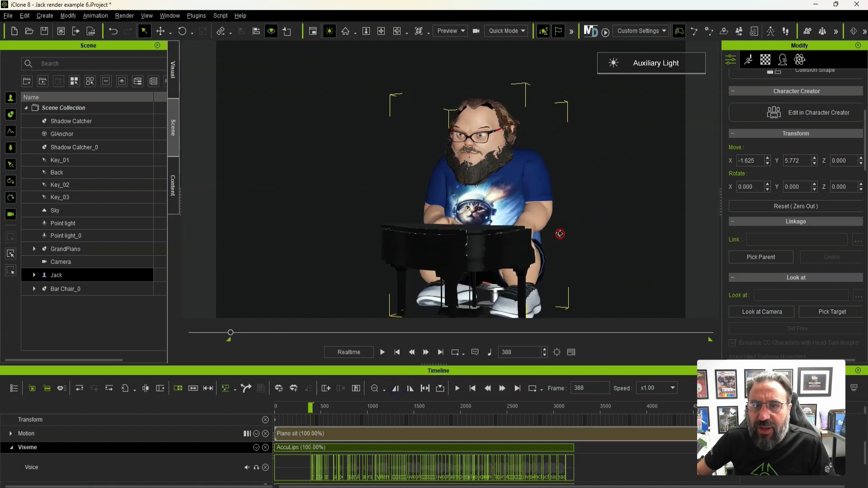
left_click(749, 311)
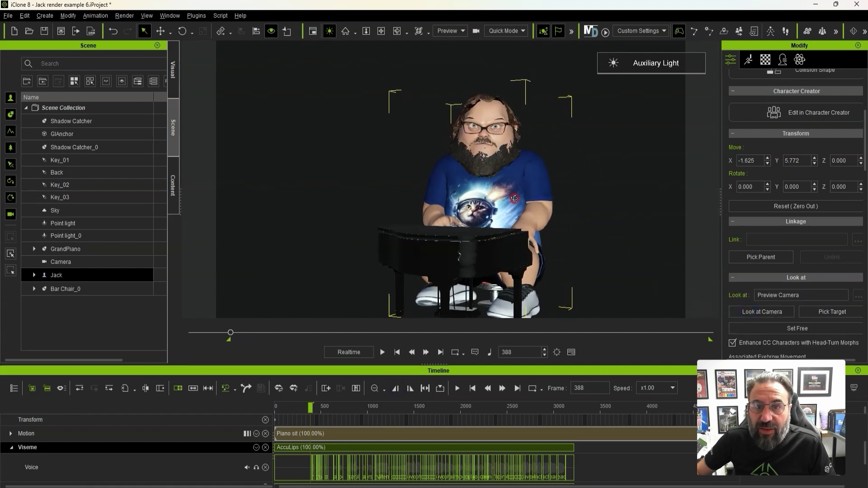
Step: Reduce the look-at Head weight to 33 and play back Jack's head movement from frame 388
scroll(797, 286, "down", 1)
scroll(797, 285, "down", 4)
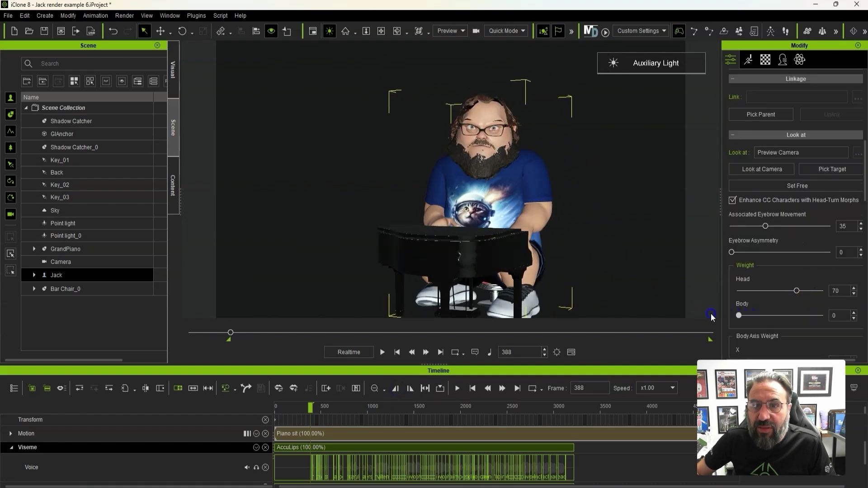
left_click_drag(793, 296, 764, 292)
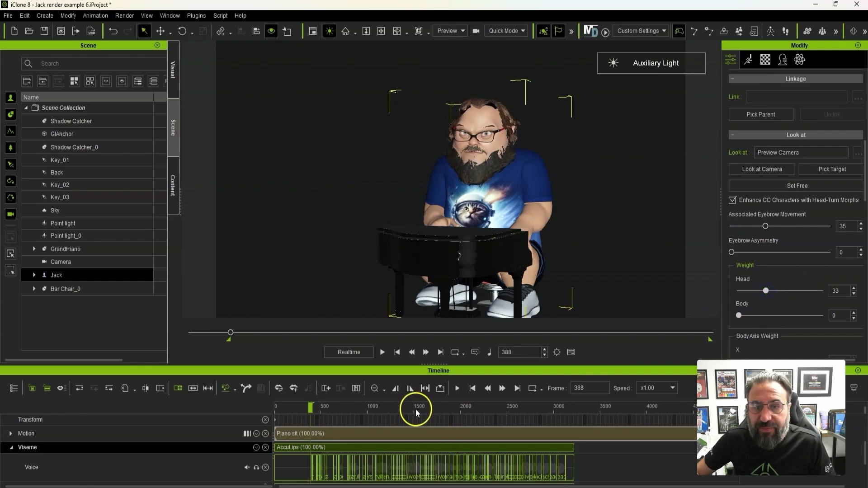
left_click(459, 388)
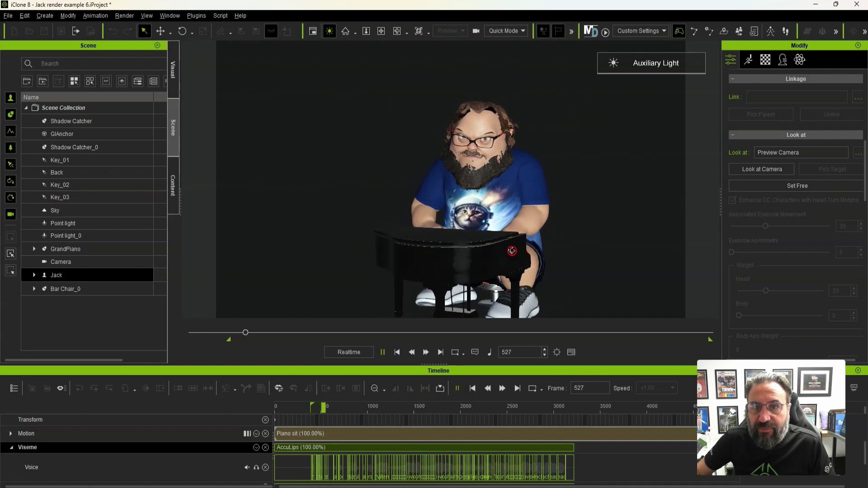
left_click(473, 388)
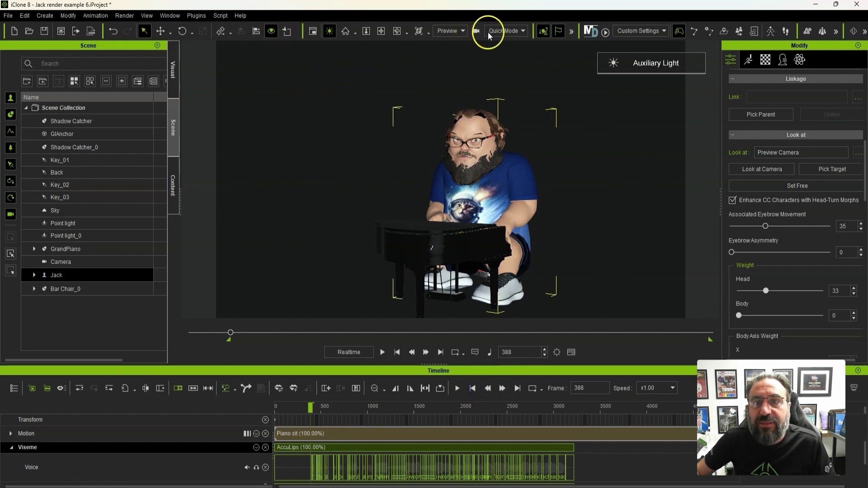
Step: Set the viewport render quality to High, turn off the auxiliary light, and play back the lit scene
left_click(516, 31)
left_click(513, 42)
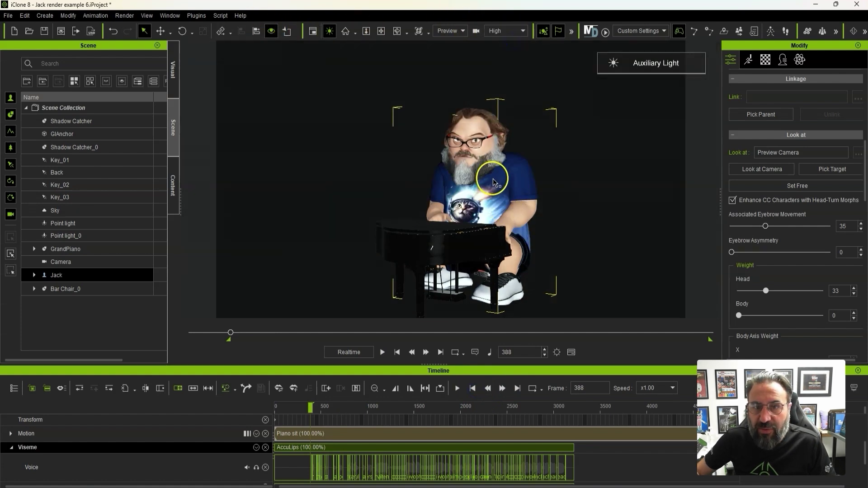
left_click(329, 31)
key("space")
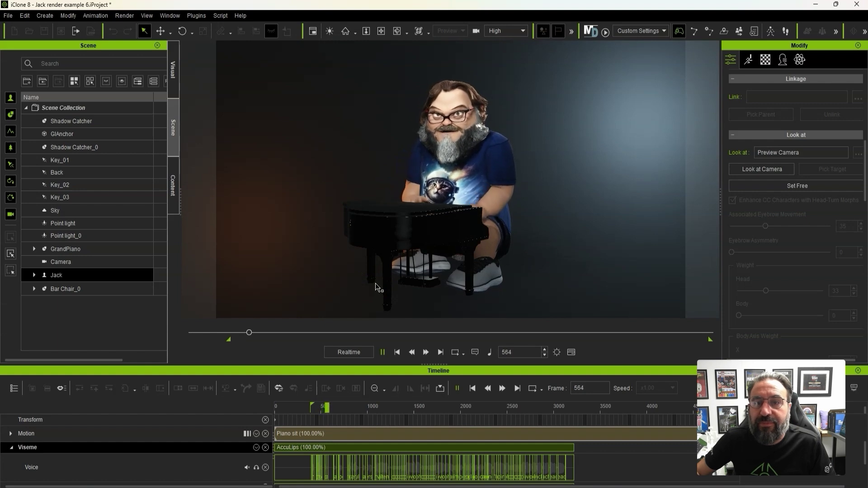
Step: Scrub to around frame 1150 and play back Jack's singing there under the scene lighting
left_click(411, 411)
left_click_drag(402, 407, 384, 411)
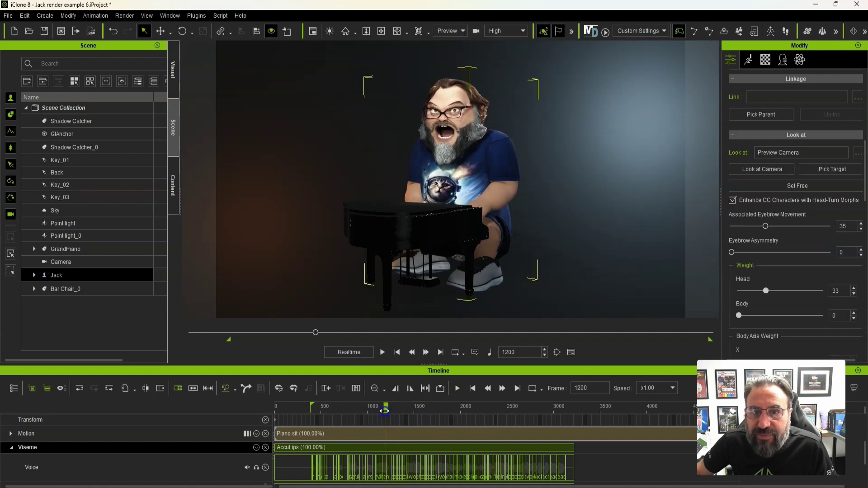
key("space")
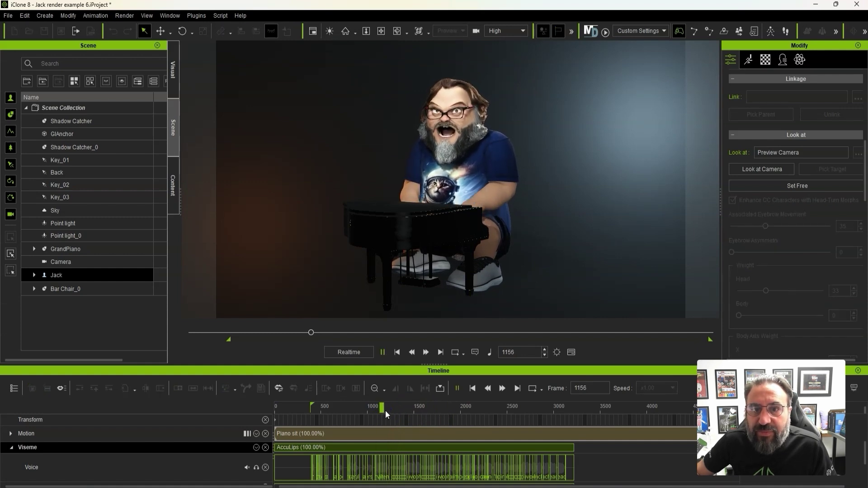
key("space")
left_click(547, 320)
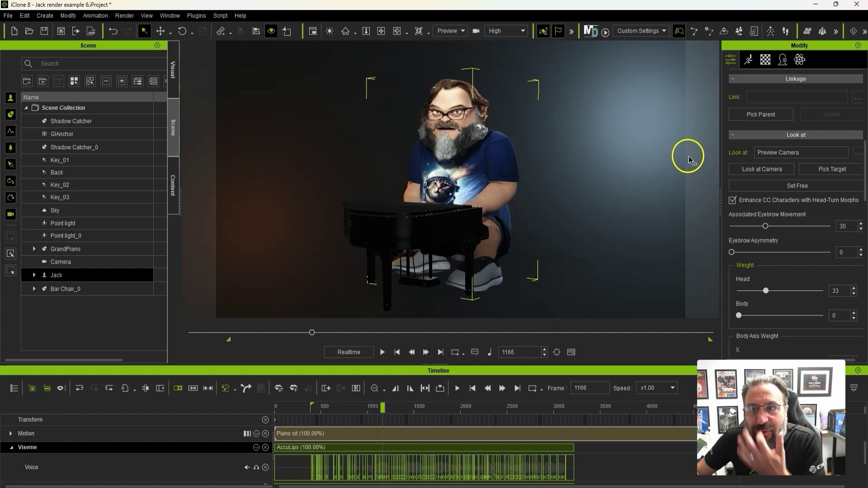
Step: Enlarge the timeline, expand Jack's Expression track, and add an Expression Layer key at frame 1165
left_click_drag(429, 364, 429, 342)
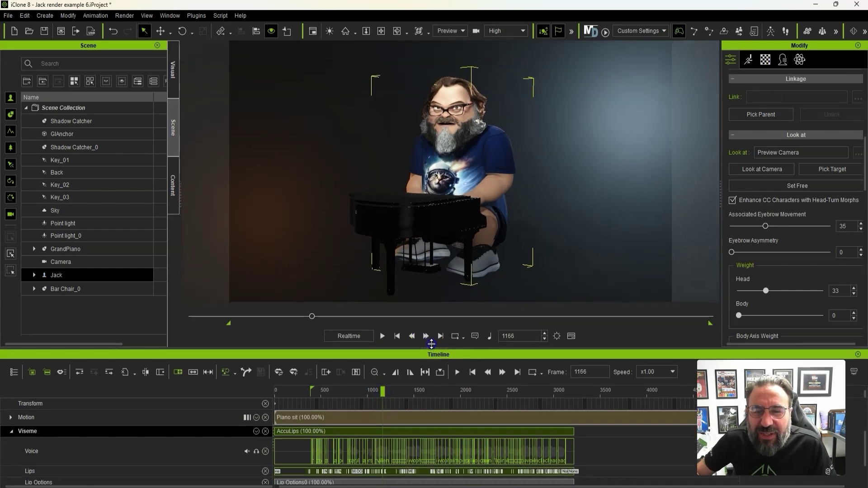
scroll(398, 438, "down", 3)
left_click(17, 478)
scroll(396, 459, "down", 2)
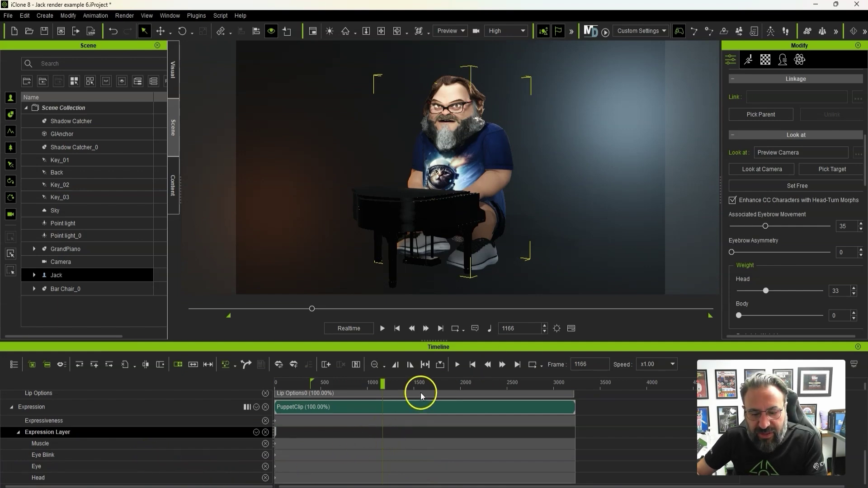
scroll(431, 389, "up", 5)
scroll(431, 392, "up", 1)
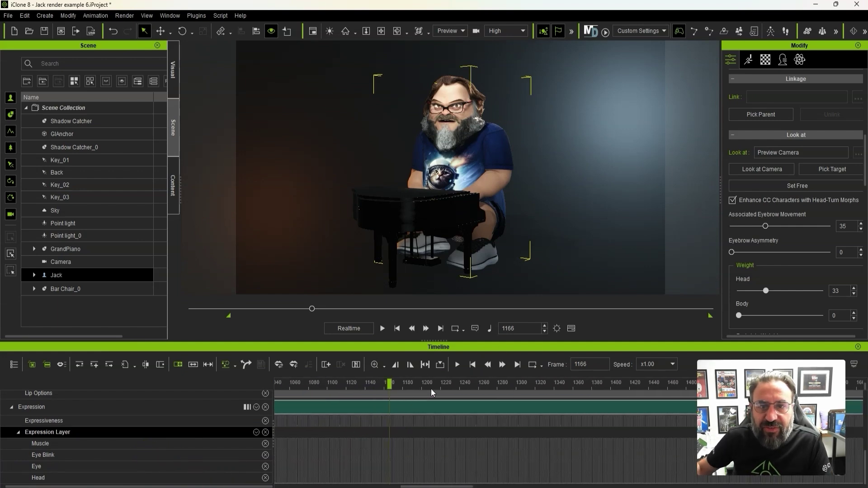
left_click(391, 426)
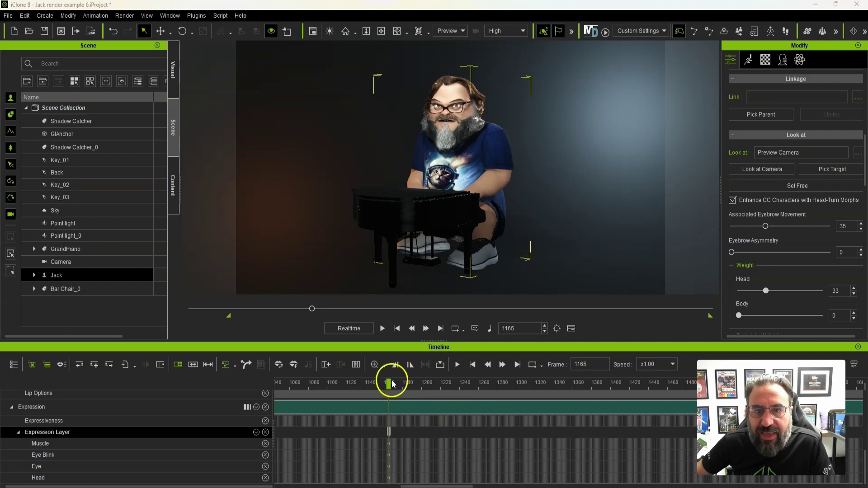
Step: Add Expression Layer keys at frames 1159 and 1168 on either side of the existing key
left_click_drag(388, 388, 382, 390)
left_click(386, 436)
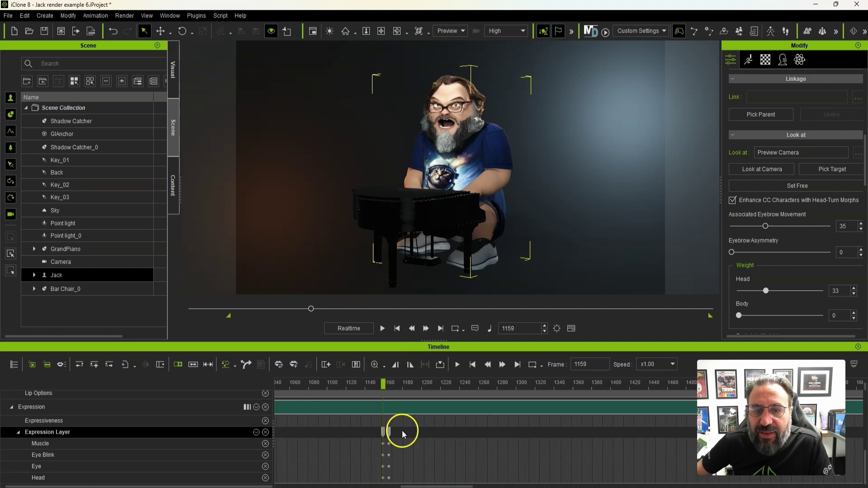
left_click(397, 433)
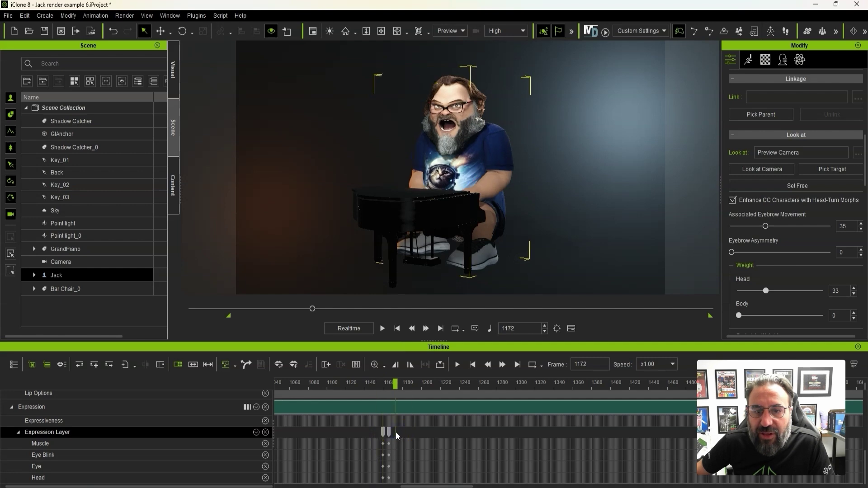
left_click_drag(394, 384, 392, 387)
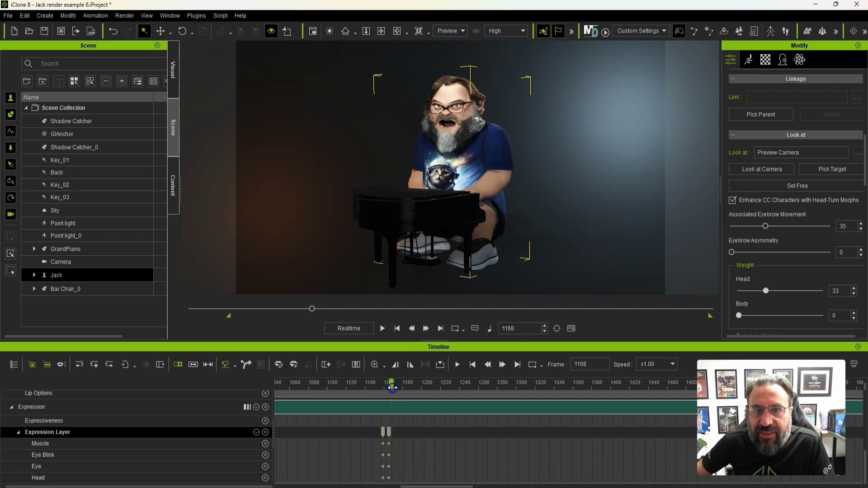
left_click(391, 433)
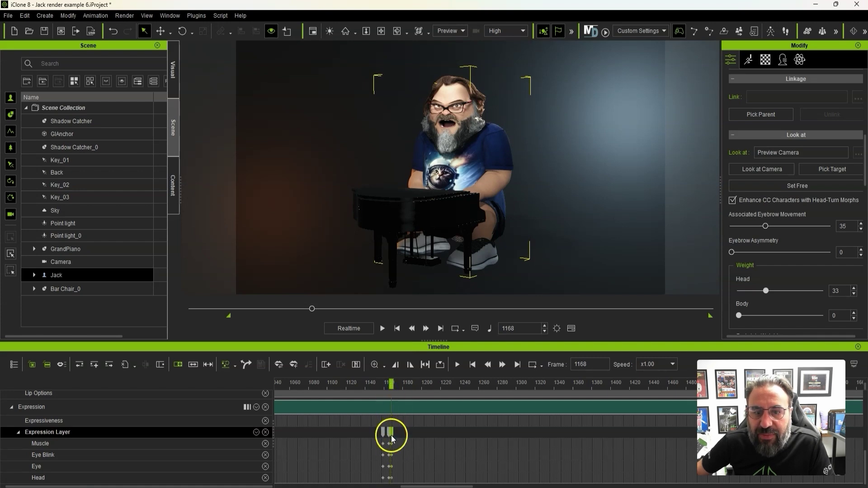
Step: Close Jack's mouth at frame 1164 by adjusting the chin and lower-lip muscles in the Face Key editor
left_click_drag(388, 435, 387, 436)
left_click_drag(867, 74, 745, 60)
left_click(716, 334)
left_click_drag(779, 316, 779, 316)
mouse_move(781, 279)
left_mouse_down()
mouse_move(741, 319)
mouse_move(764, 319)
left_mouse_up()
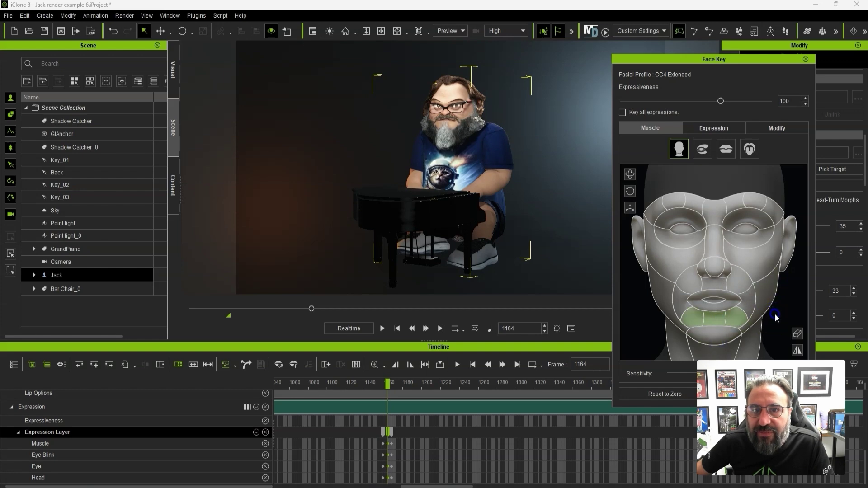
Step: Add an Expression Layer key at frame 1177 and adjust the mouth-opening muscle at frames 1184 and 1192
mouse_move(388, 384)
left_mouse_down()
mouse_move(408, 388)
mouse_move(398, 387)
left_mouse_up()
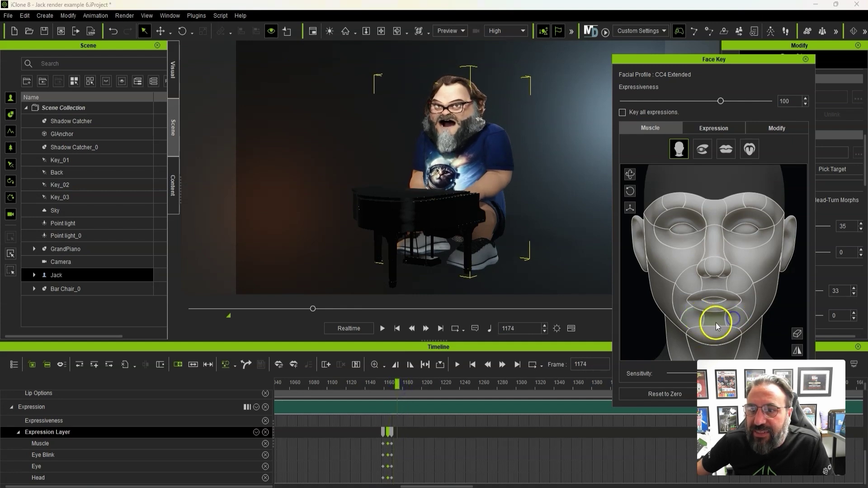
left_click_drag(397, 384, 400, 388)
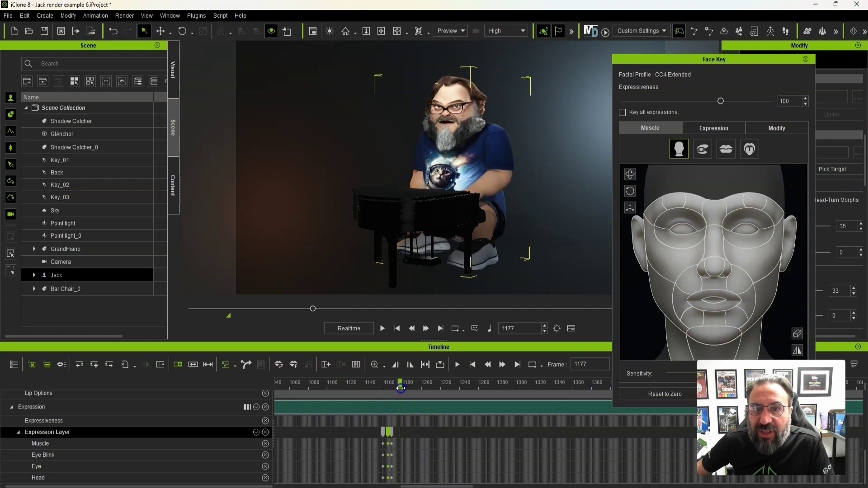
double_click(401, 432)
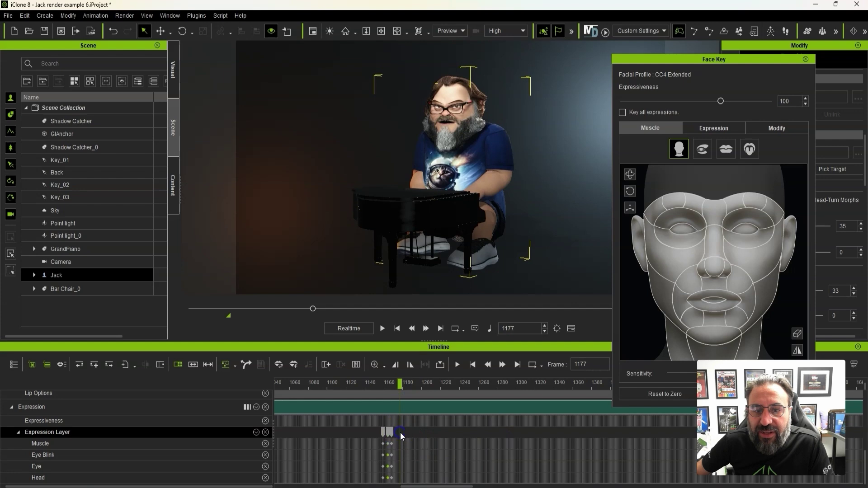
left_click_drag(400, 384, 408, 383)
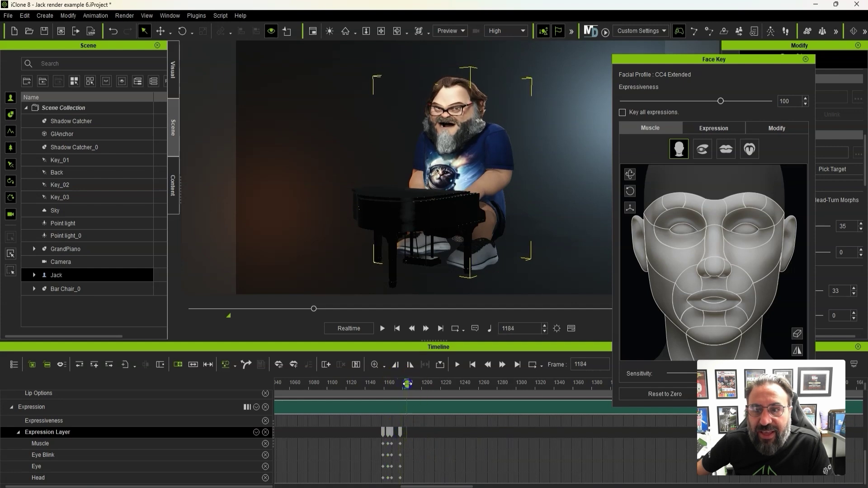
left_click(712, 301)
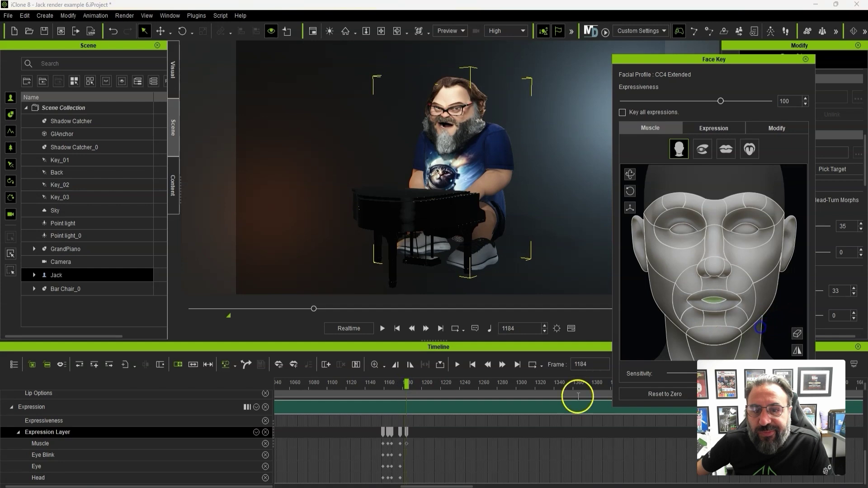
left_click_drag(411, 381, 414, 385)
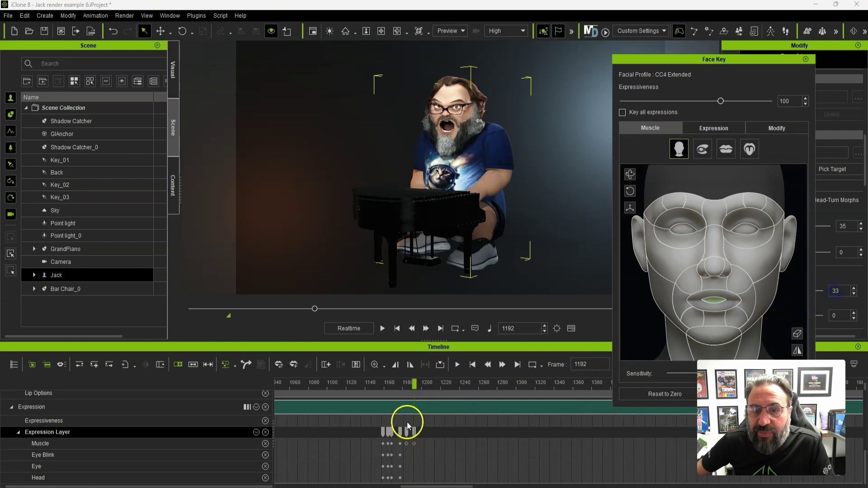
Step: Reset the facial muscles to zero at frame 1208 and adjust the chin muscle, closing the range with a key at frame 1217
left_click_drag(427, 388, 430, 390)
left_click(667, 395)
left_click(453, 410)
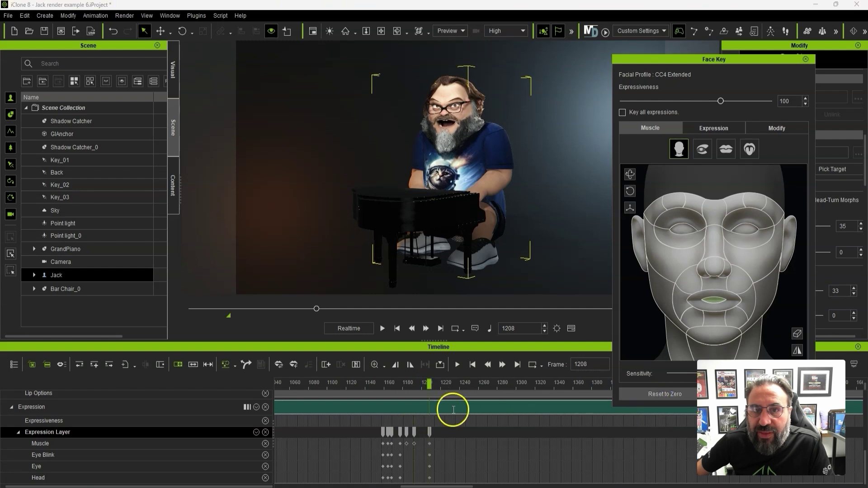
left_click_drag(429, 388, 487, 432)
double_click(430, 432)
left_click(716, 336)
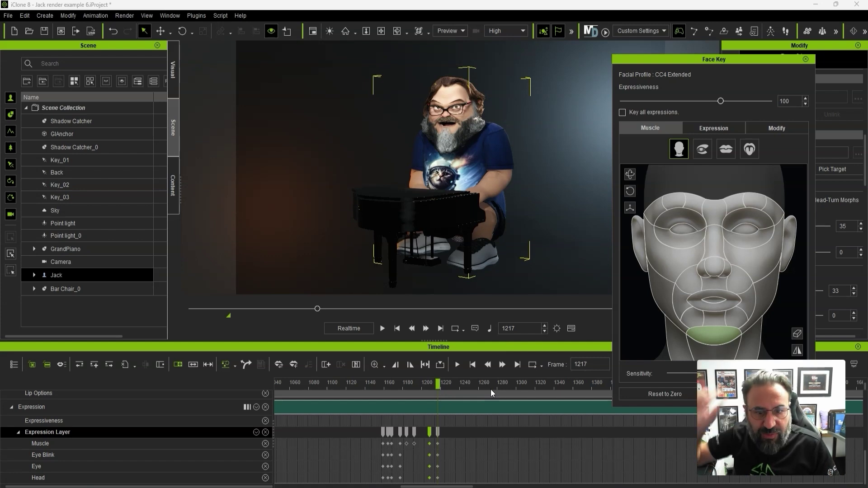
left_click_drag(437, 384, 639, 405)
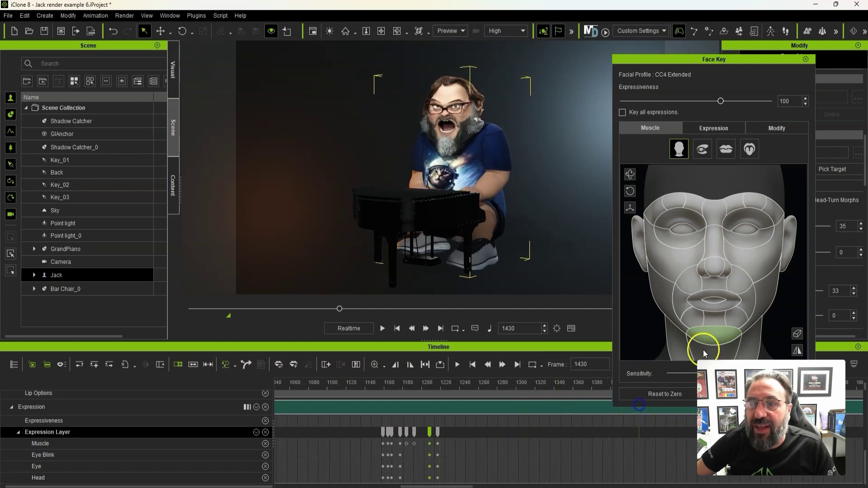
left_click(721, 334)
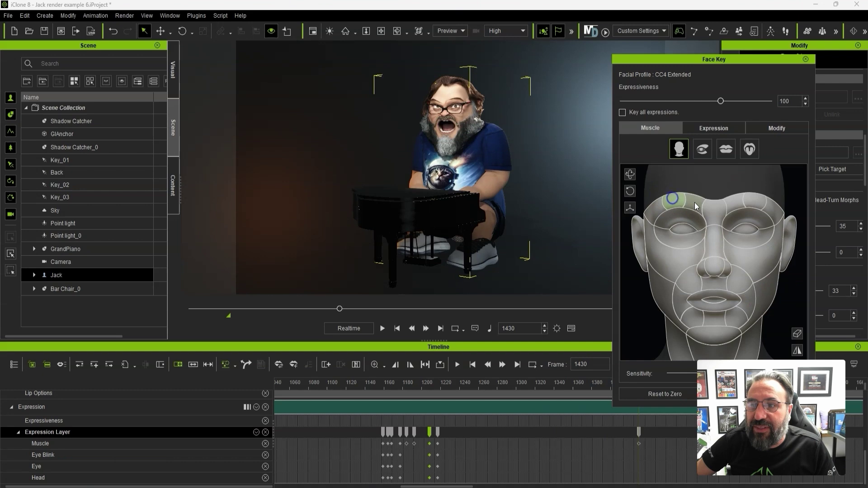
left_click(639, 432)
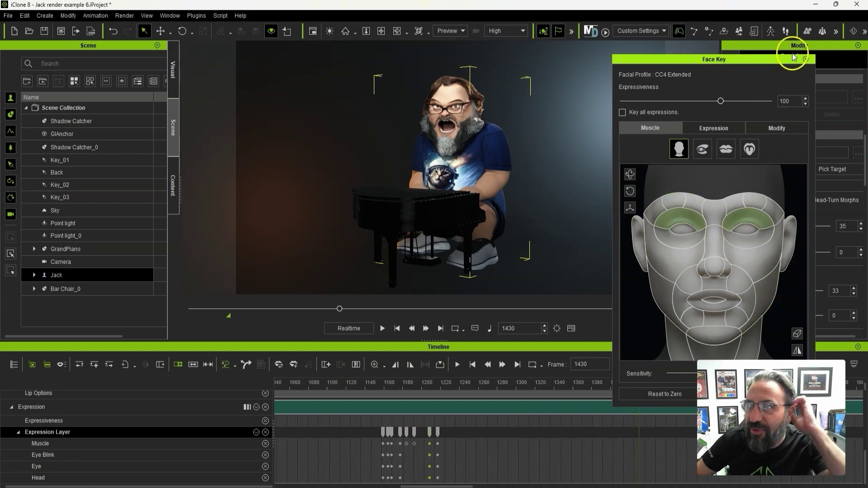
Step: Close the Face Key editor and review Jack's transform and Look at settings
left_click(805, 59)
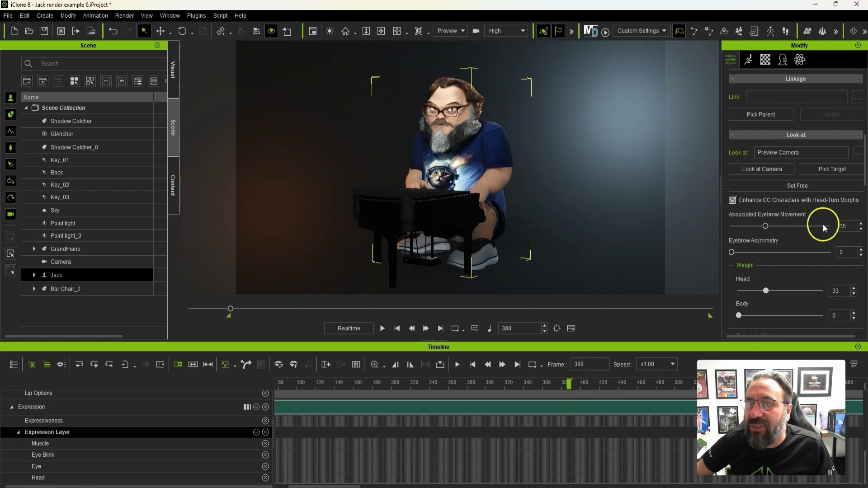
scroll(833, 228, "up", 3)
scroll(774, 185, "down", 5)
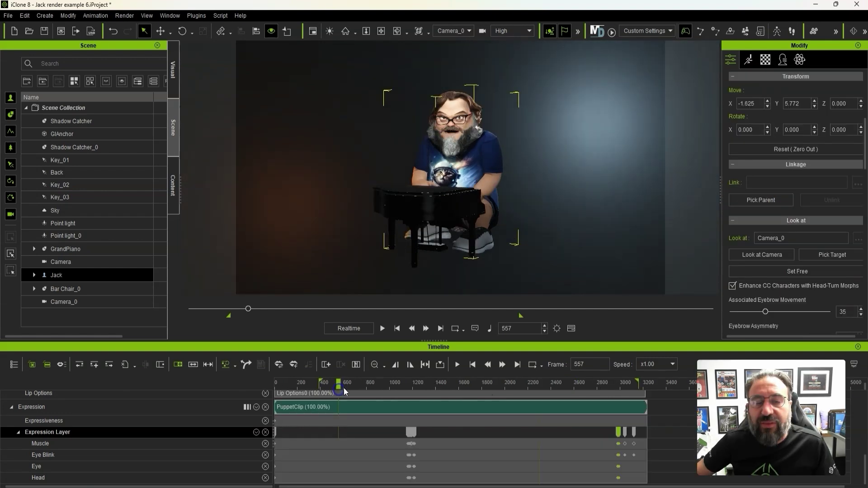